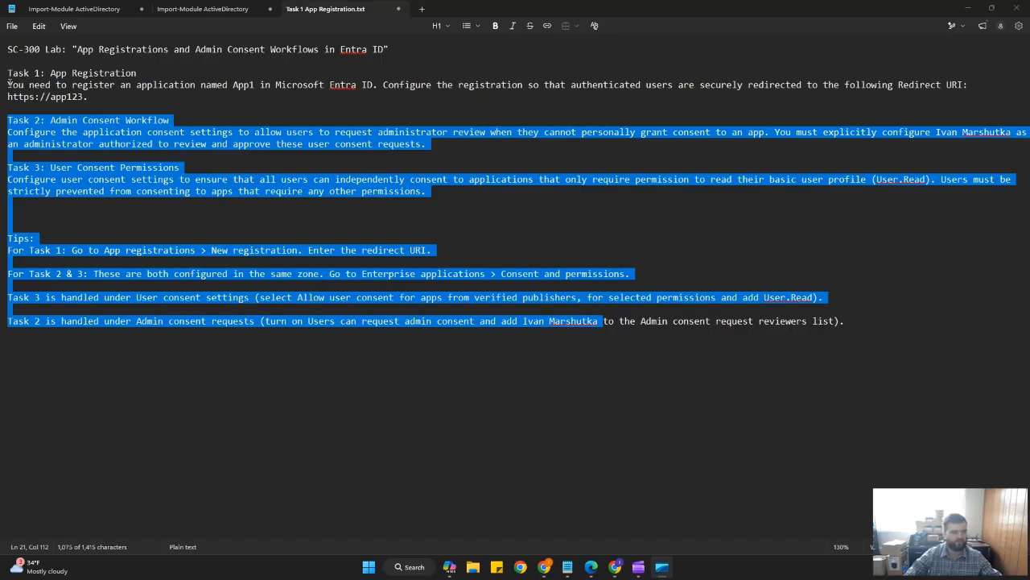
Review the lab title and task instructions in the text file.
left_click(30, 73)
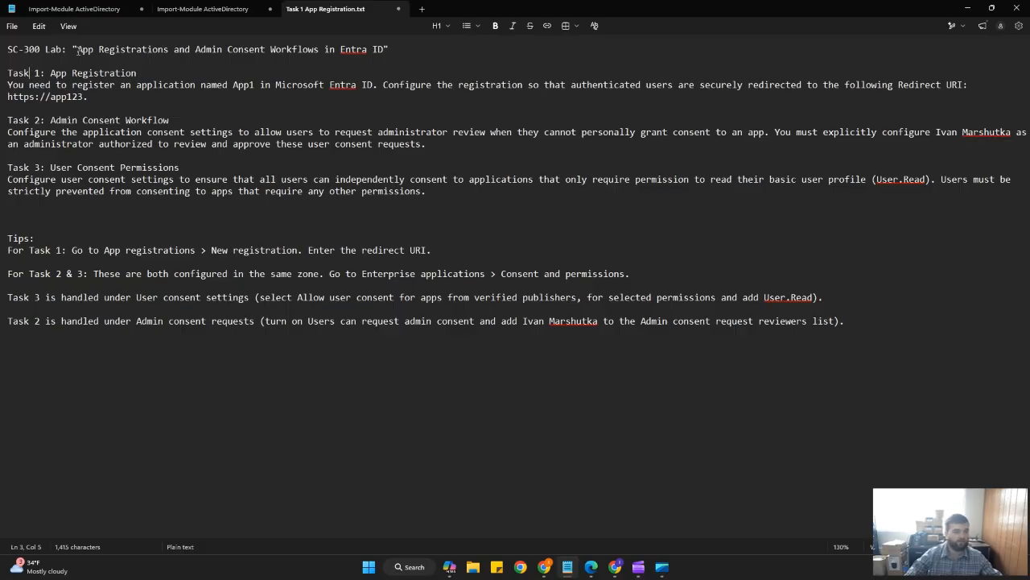
left_click_drag(78, 50, 385, 50)
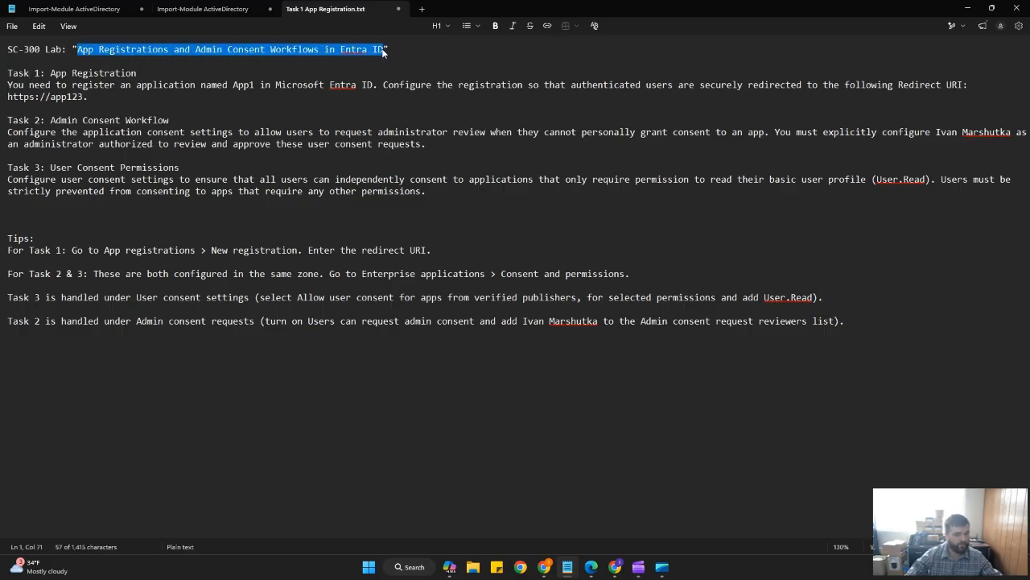
left_click(384, 51)
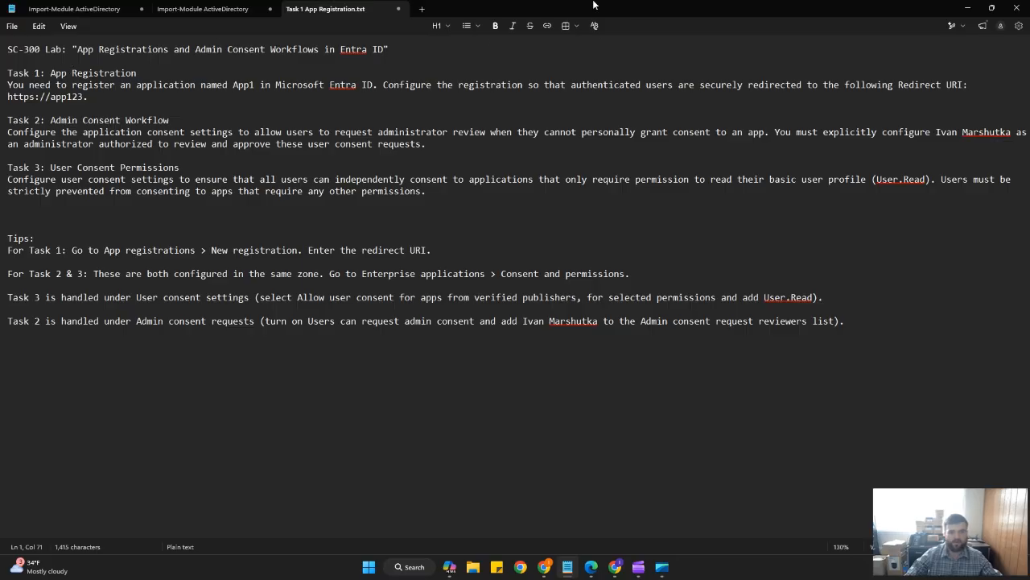
Open the Entra ID admin center from the MS bookmarks folder in the browser.
left_click_drag(592, 9, 0, 165)
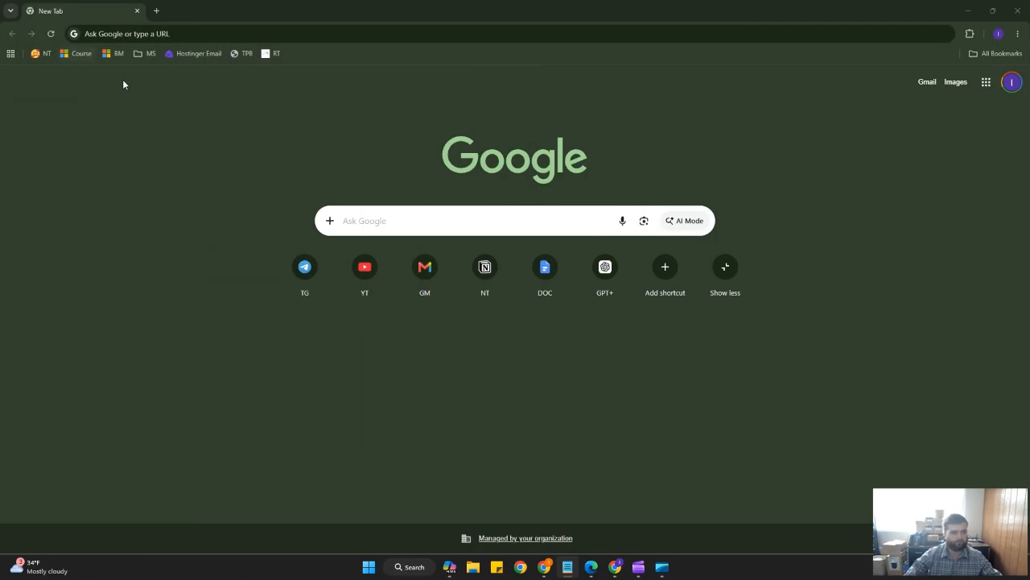
left_click(150, 54)
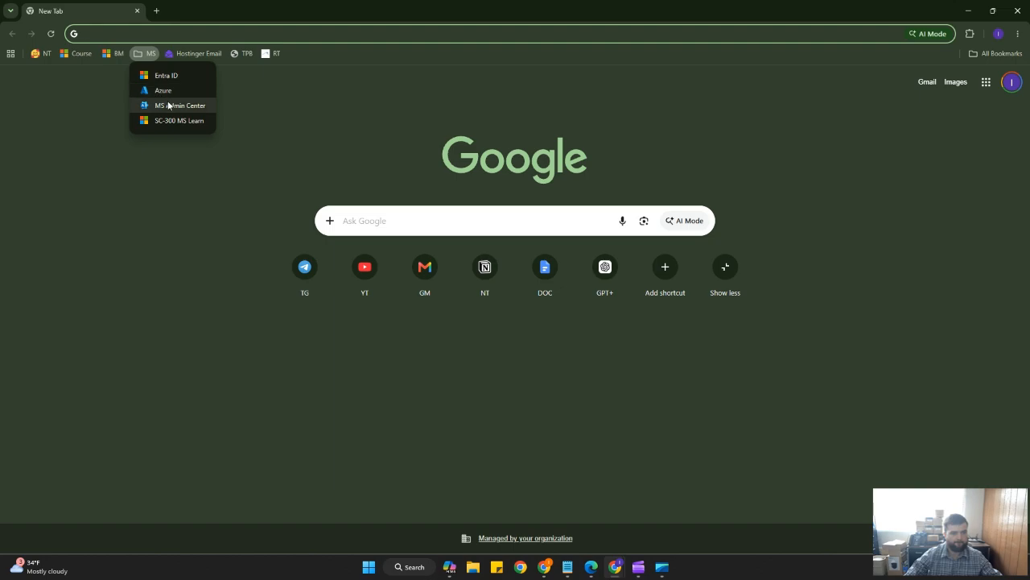
left_click(170, 76)
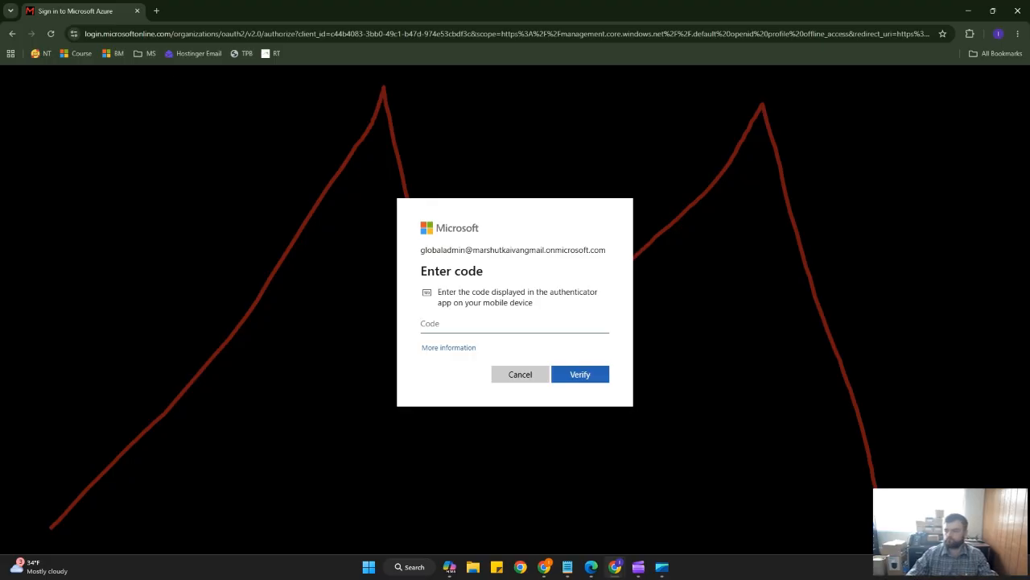
Enter the authenticator verification code and choose to stay signed in.
key("alt+Tab")
left_click(496, 333)
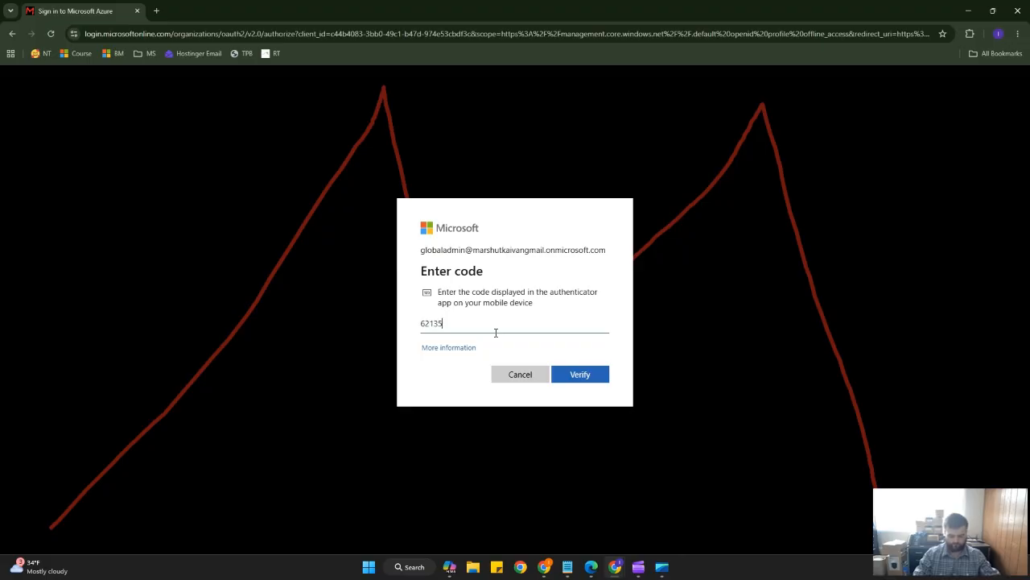
key("Return")
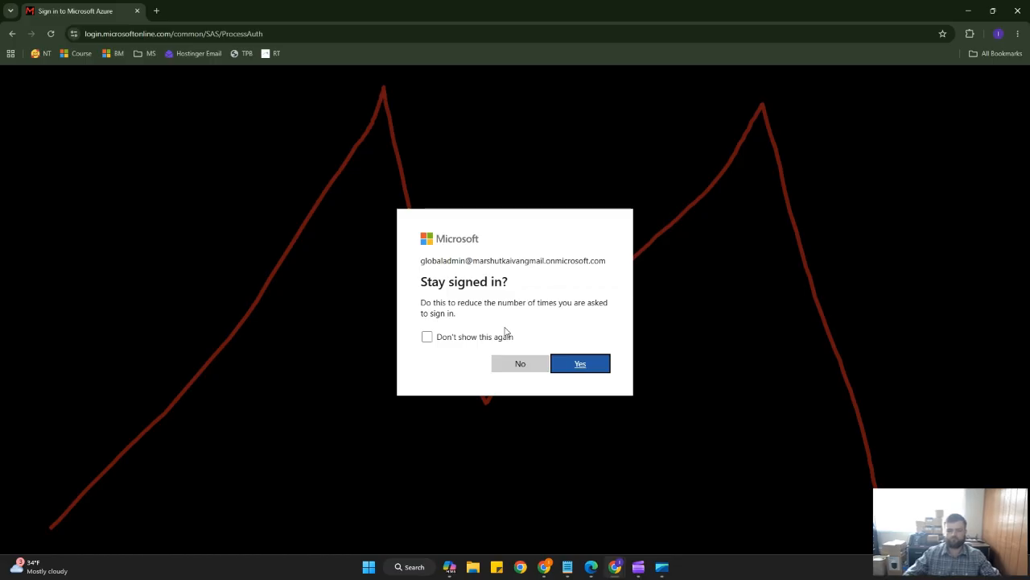
left_click(578, 366)
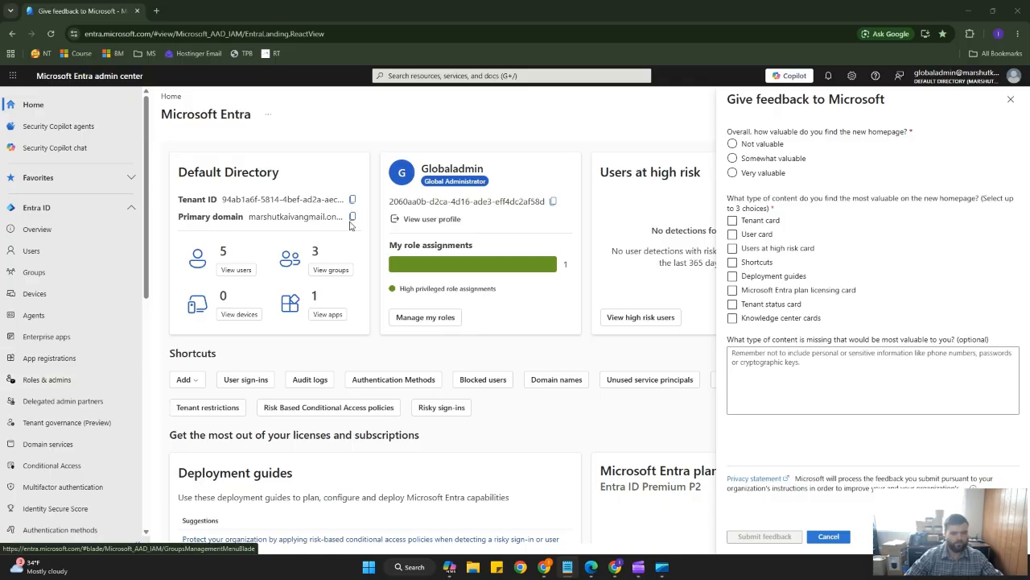
Review the Task 1 app registration requirements and redirect URI in the instructions file.
key("alt+Tab")
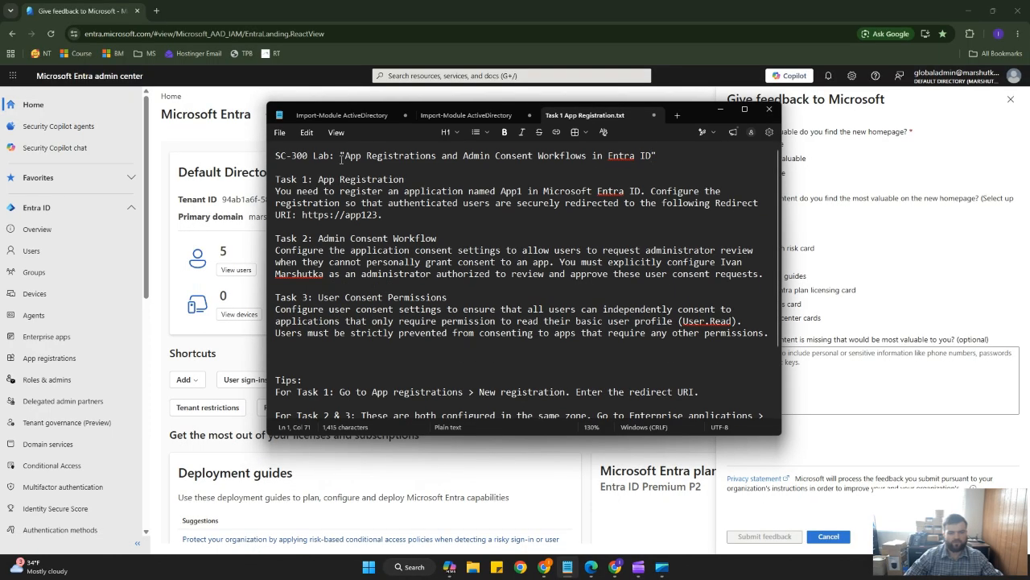
left_click_drag(319, 181, 420, 182)
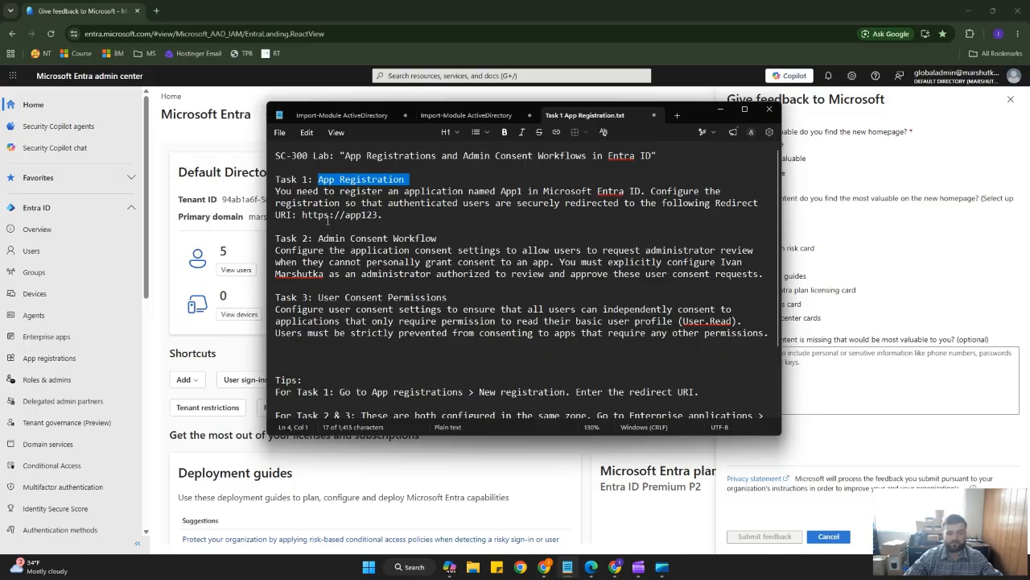
left_click_drag(379, 215, 281, 217)
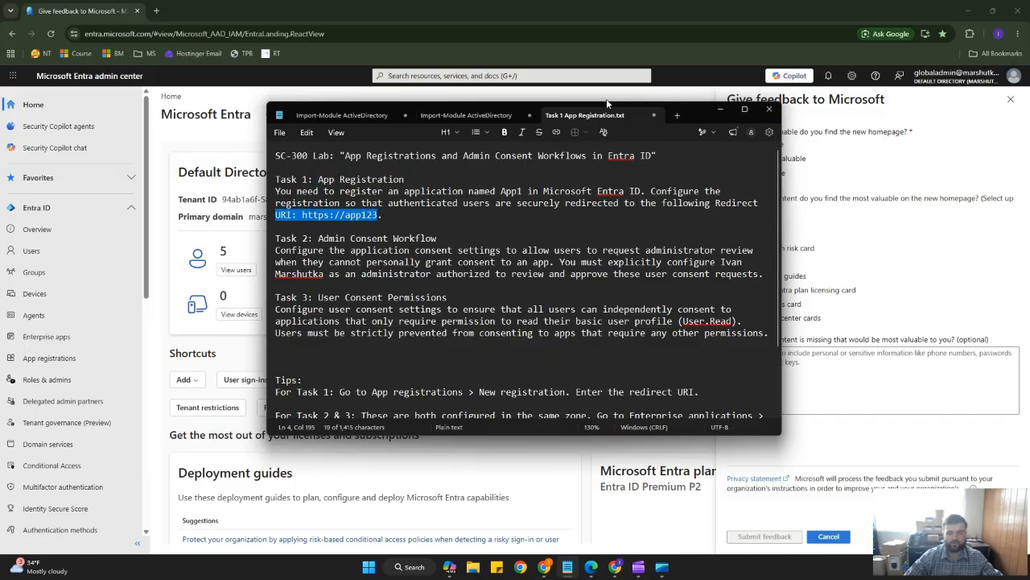
left_click(721, 109)
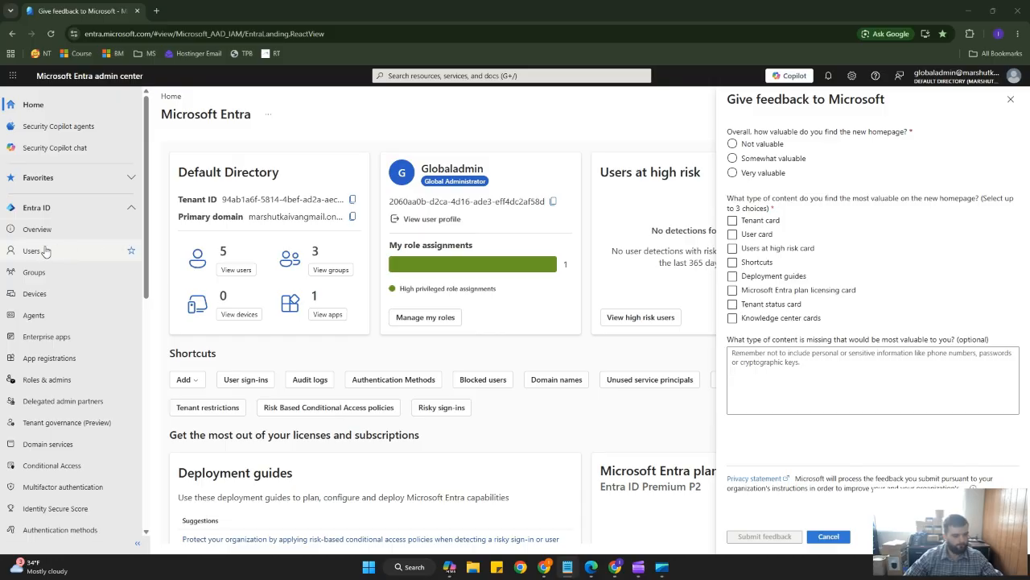
Start a new app registration named App123, keeping the single tenant account type.
left_click(53, 360)
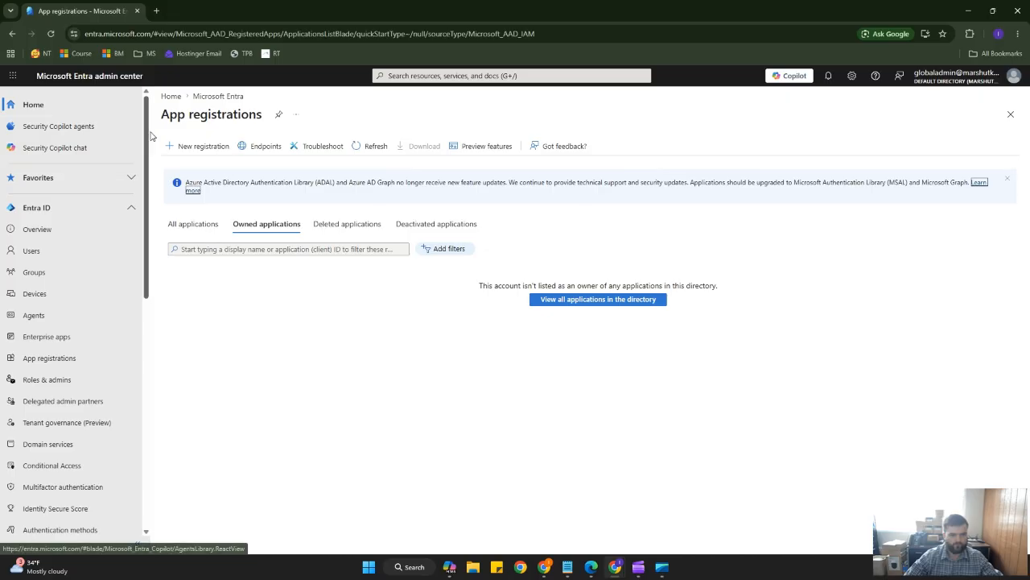
left_click(203, 150)
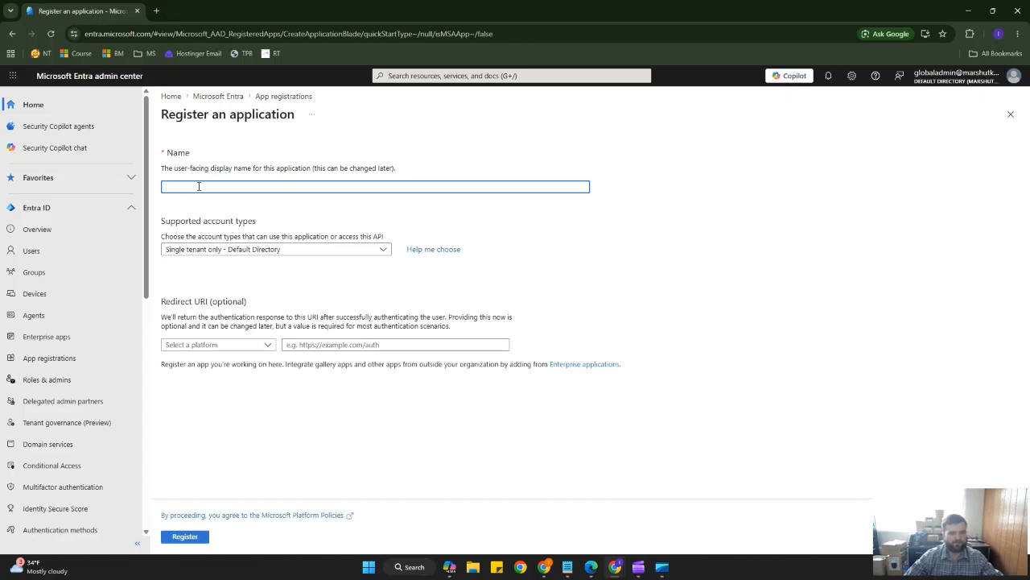
left_click(198, 186)
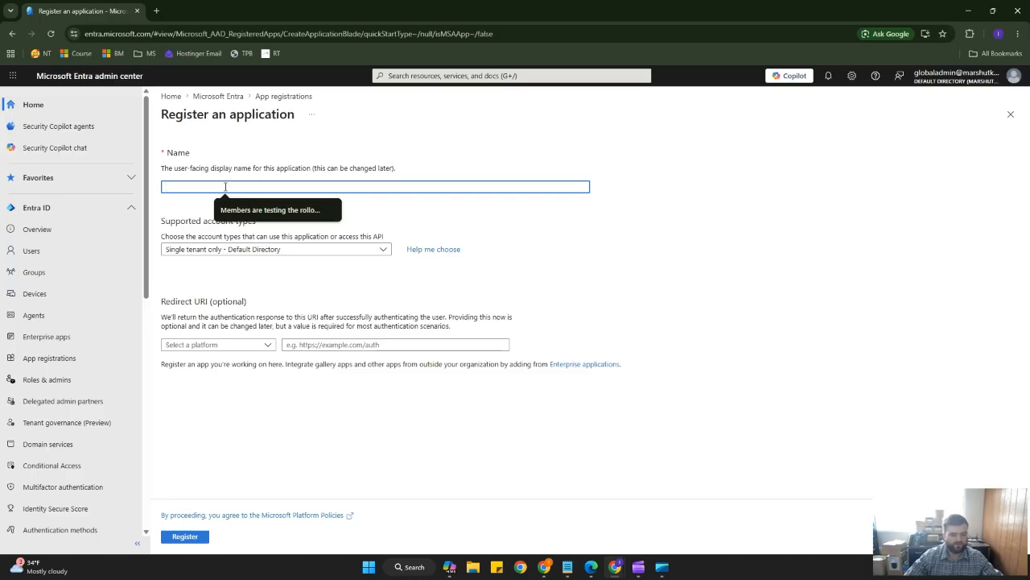
type("App123")
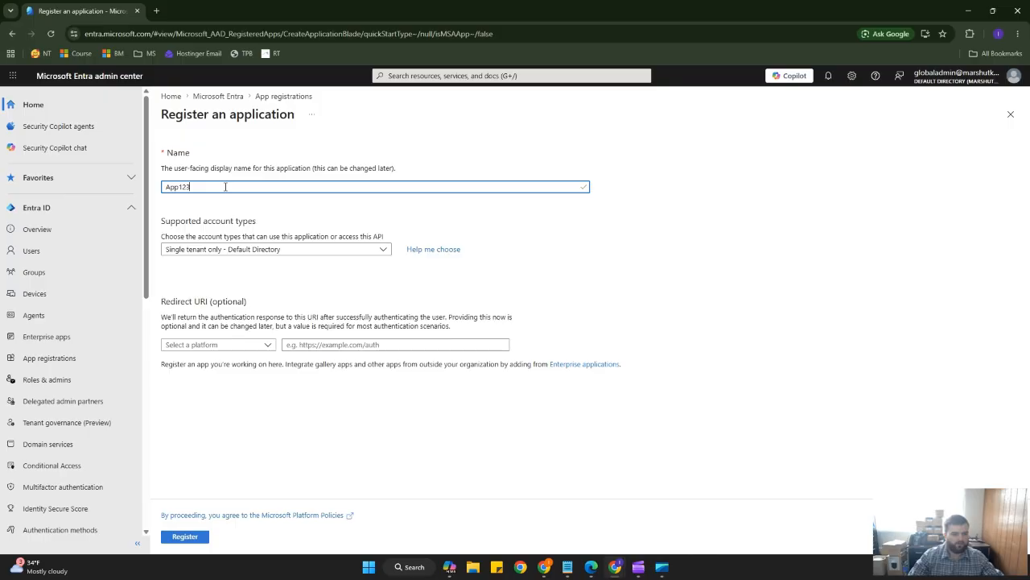
left_click(267, 252)
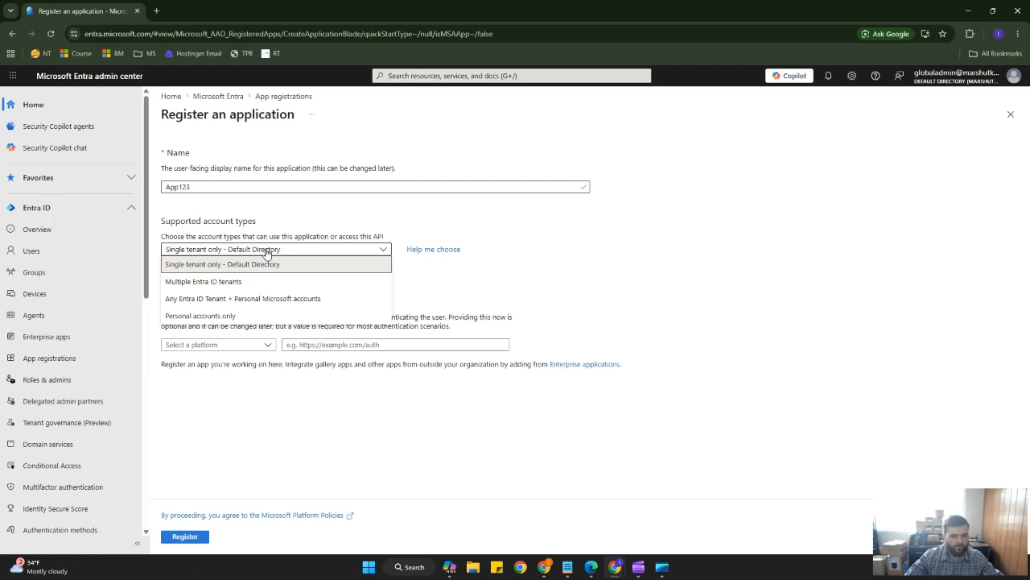
left_click(267, 252)
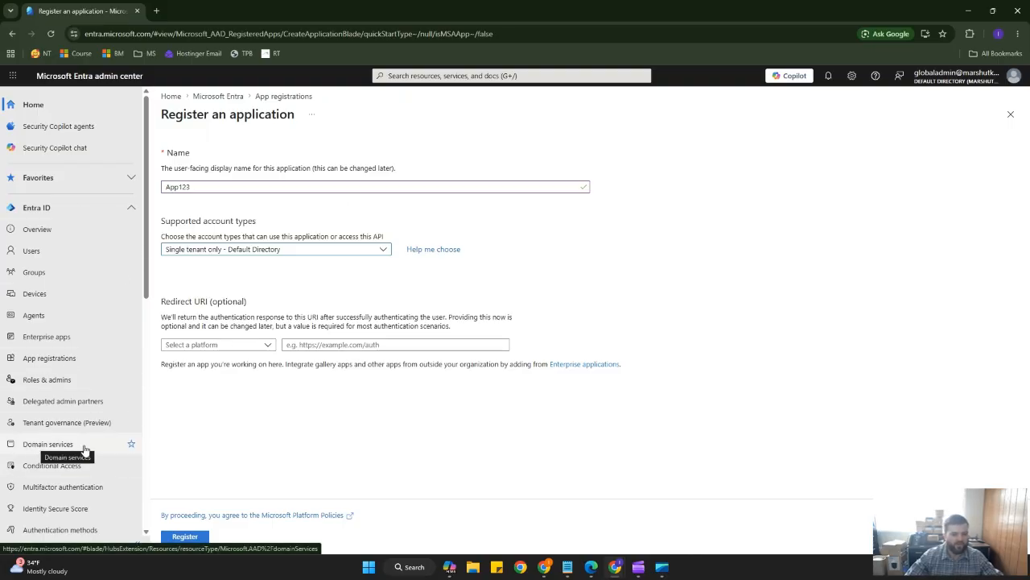
left_click_drag(671, 435, 82, 44)
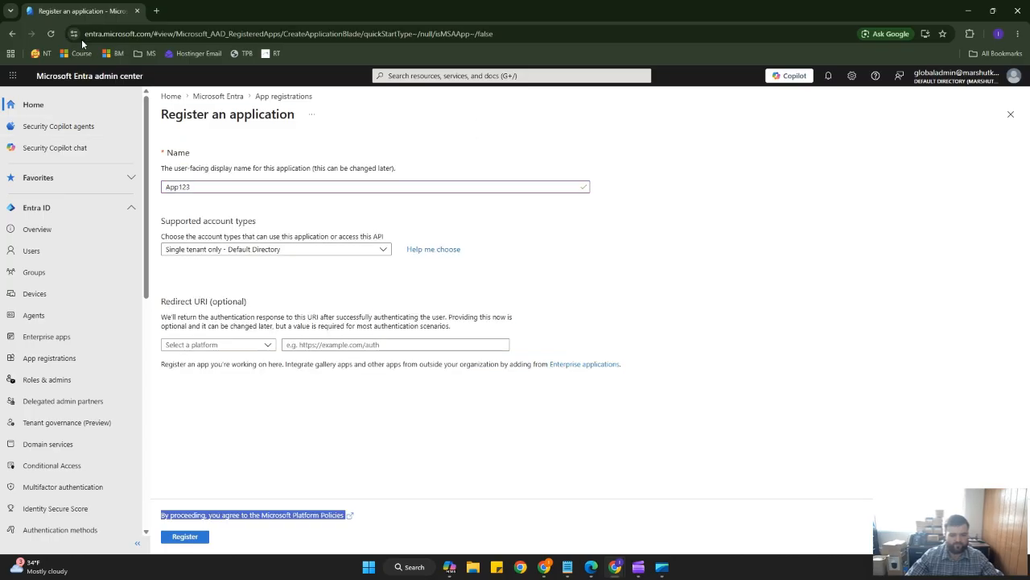
left_click(414, 439)
left_click(379, 345)
key("alt+Tab")
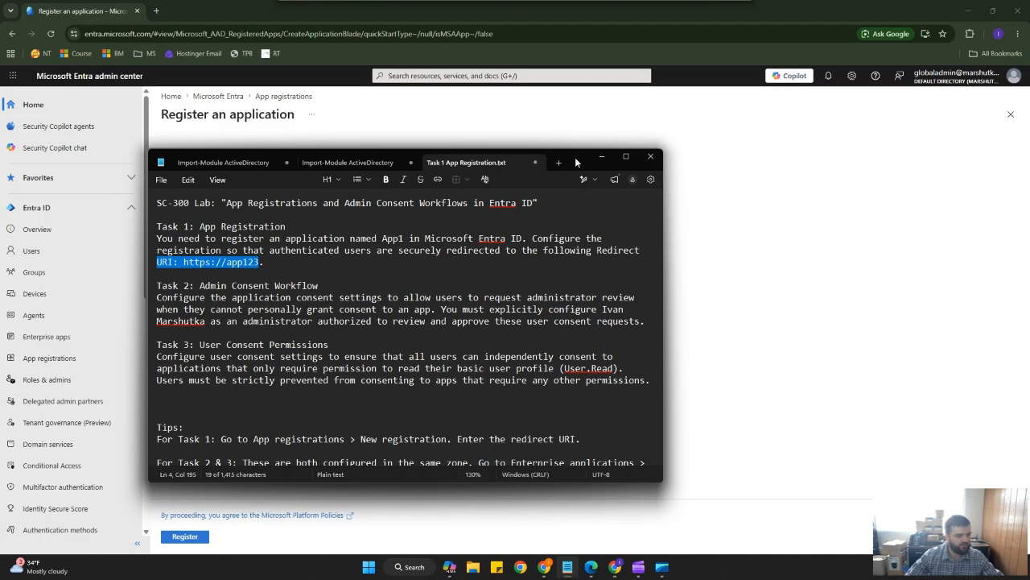
left_click_drag(576, 163, 591, 148)
left_click(269, 247)
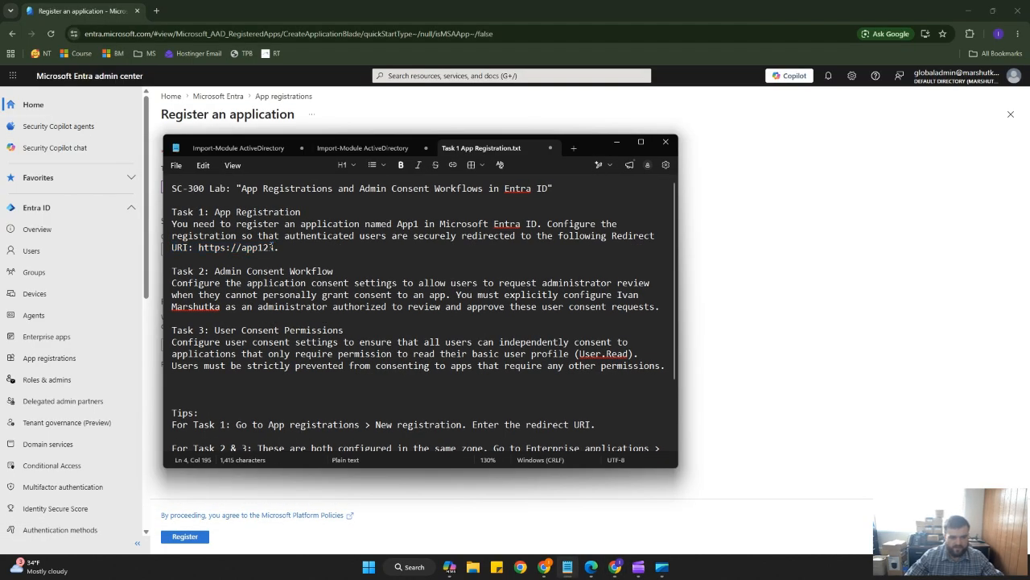
left_click_drag(274, 247, 198, 248)
key("ctrl+c")
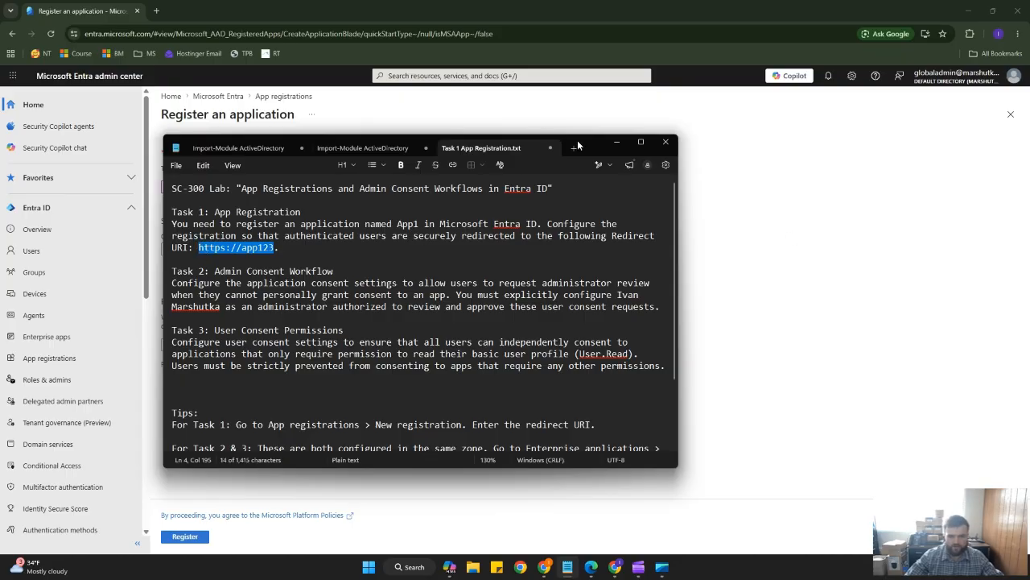
left_click(615, 141)
left_click(347, 344)
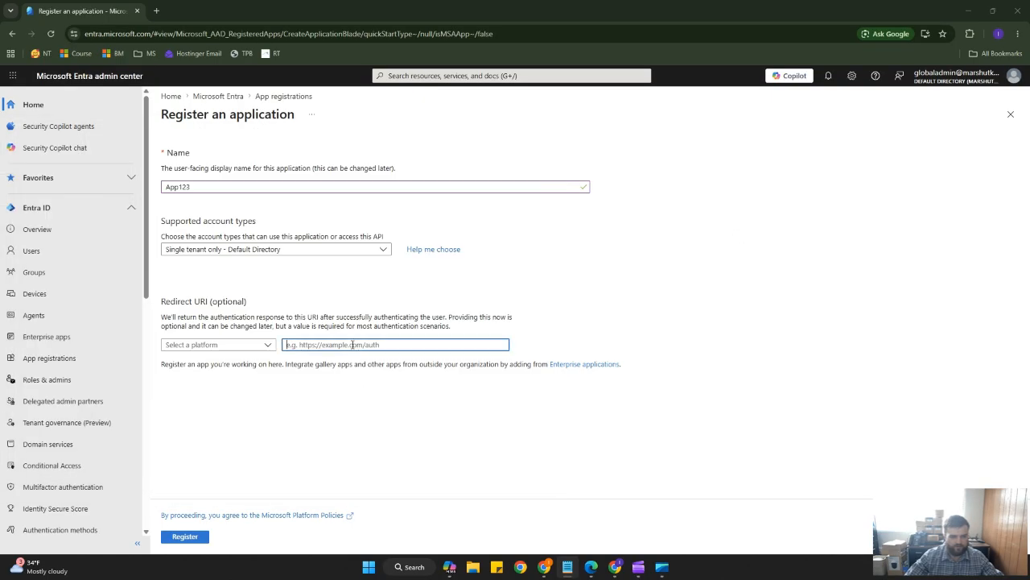
key("ctrl+v")
Set the redirect URI platform to Web and register the application.
left_click(213, 346)
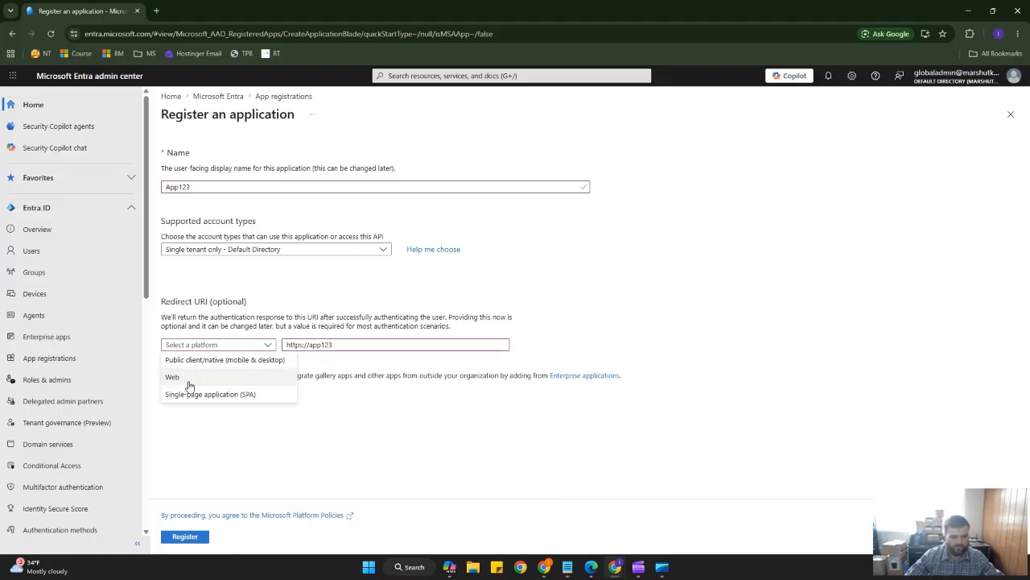
left_click(193, 377)
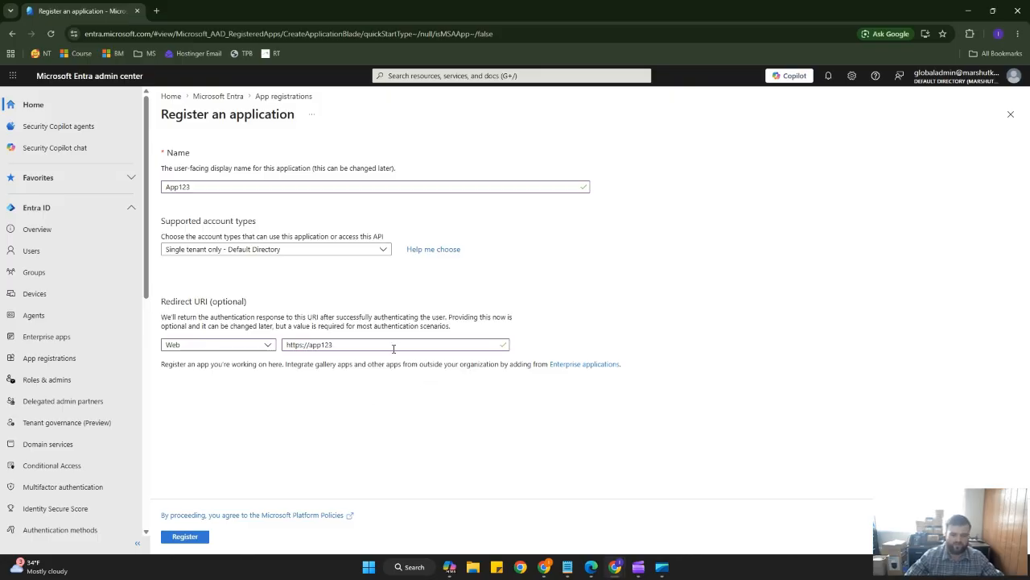
left_click_drag(355, 346, 288, 342)
left_click(396, 418)
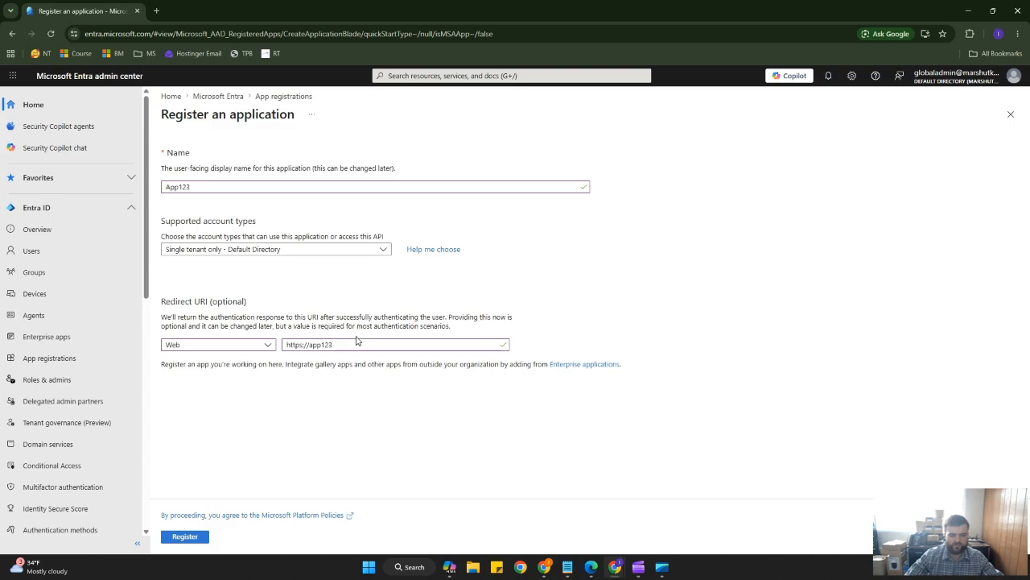
left_click(190, 541)
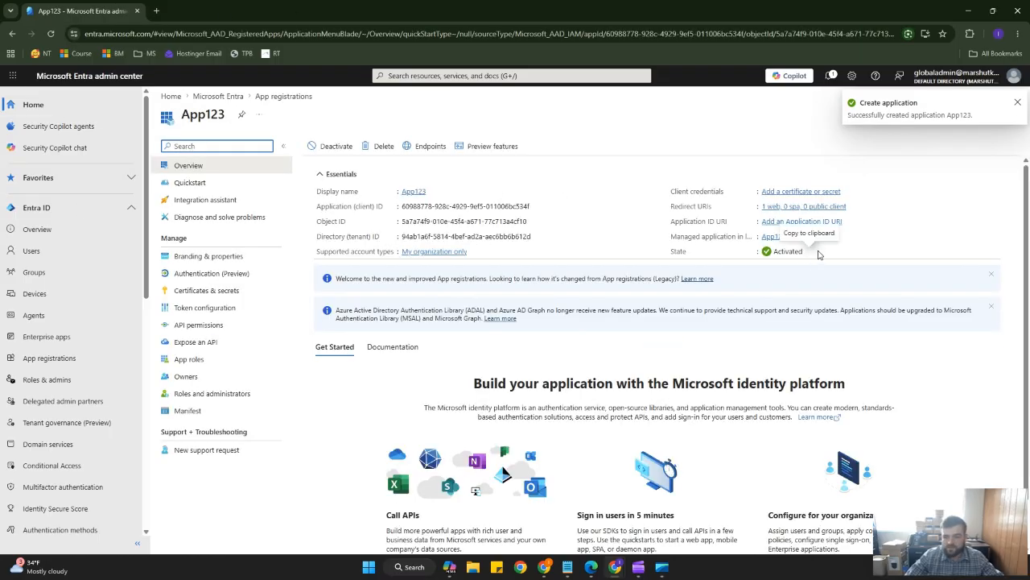
Review the Task 2 admin consent workflow instructions in the text file.
left_click_drag(807, 256, 662, 262)
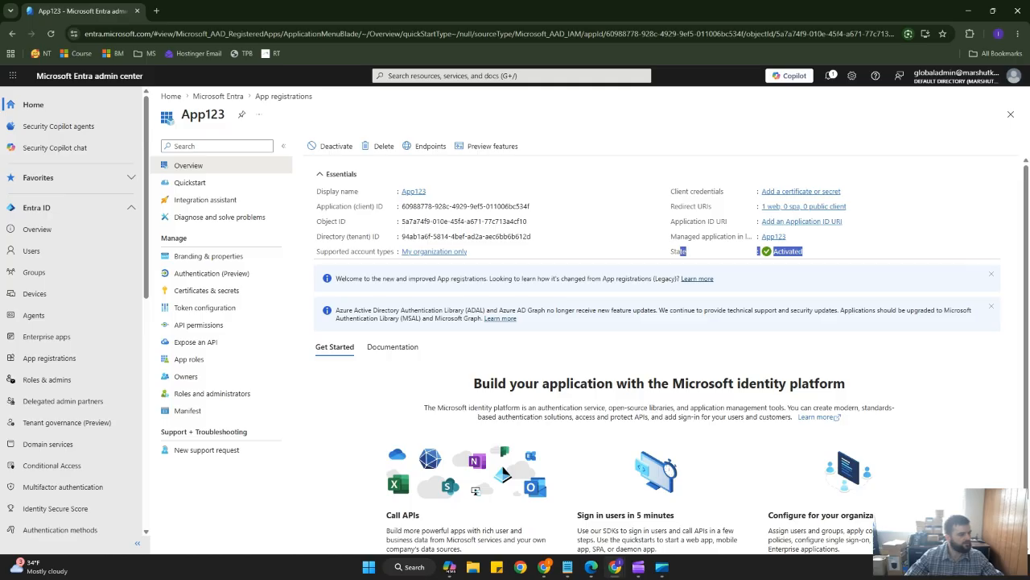
key("alt+Tab")
left_click_drag(0, 198, 690, 146)
triple_click(281, 267)
left_click(288, 271)
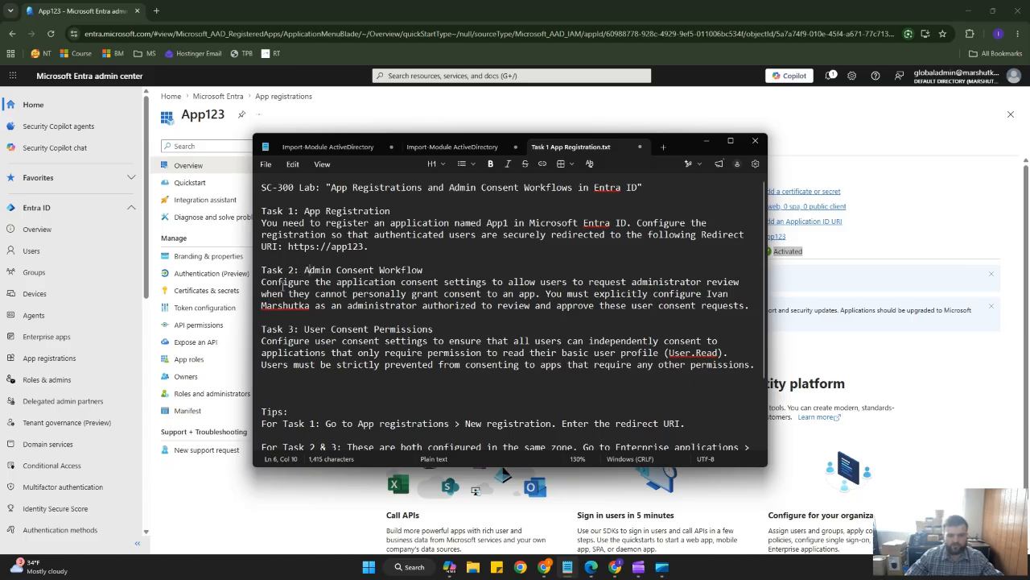
left_click(706, 141)
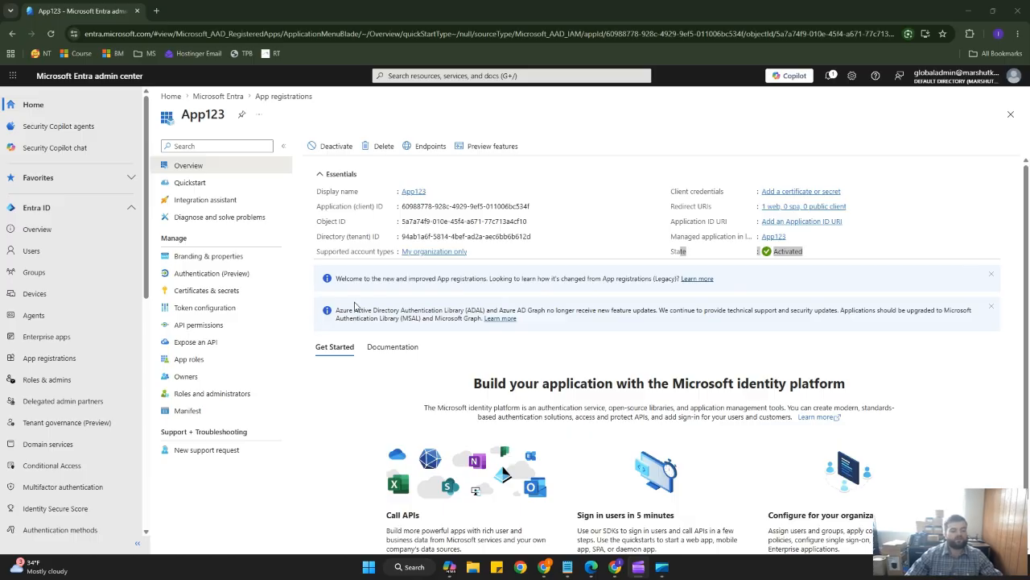
Open the list of all enterprise applications.
left_click(80, 366)
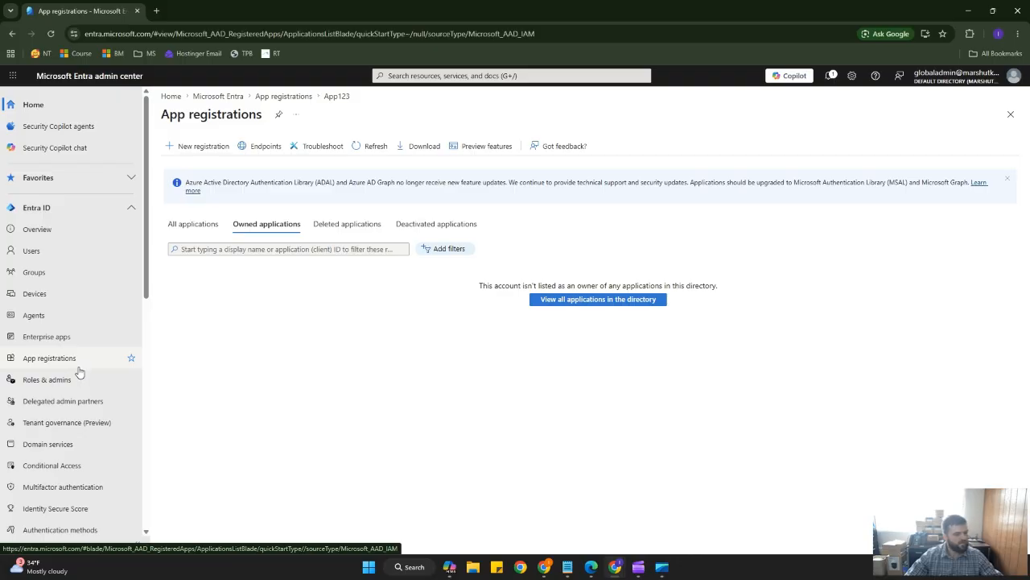
left_click(66, 340)
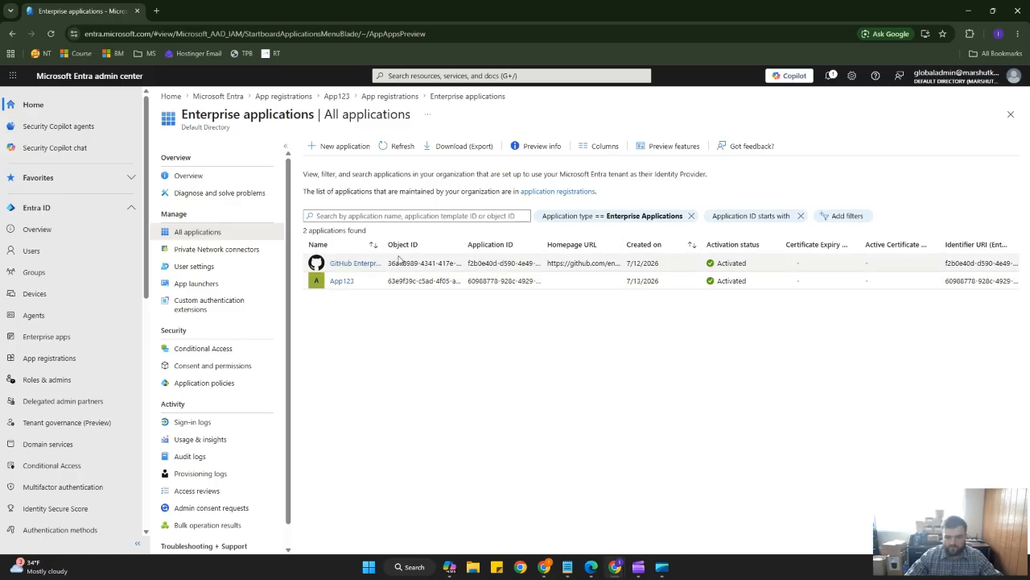
left_click(343, 145)
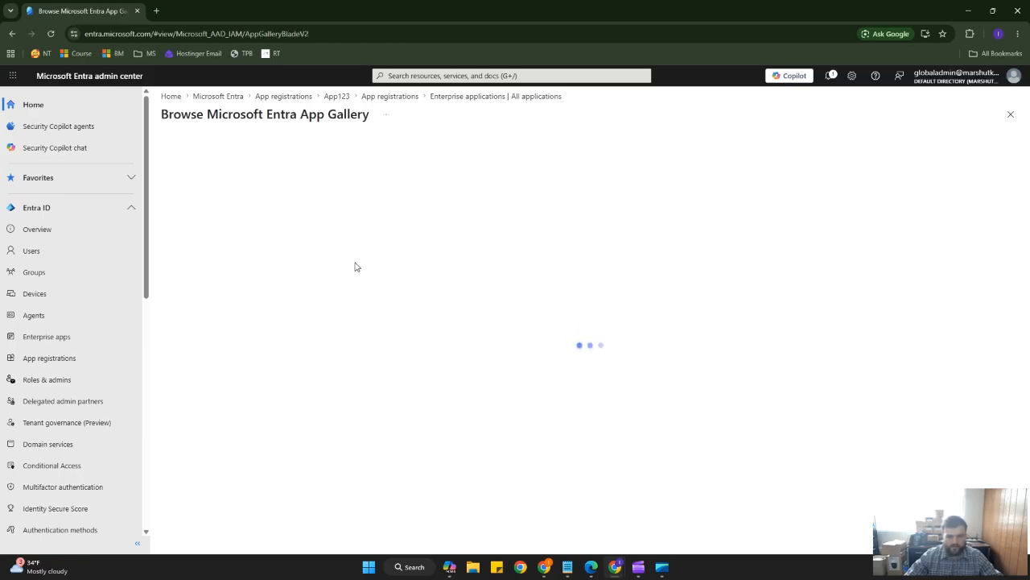
left_click(12, 33)
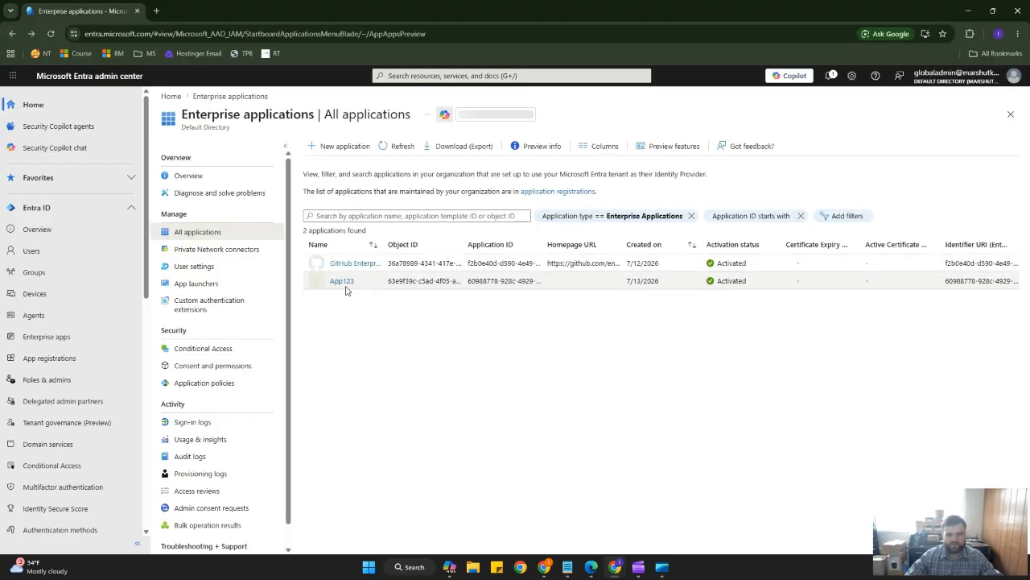
Open App123 from the enterprise applications list and view its Owners page.
left_click(342, 282)
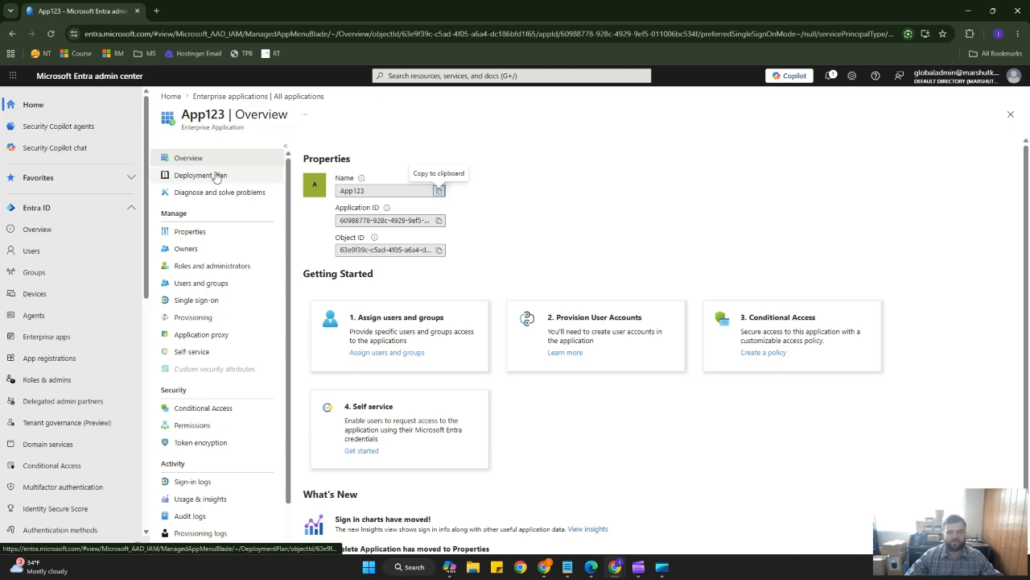
scroll(205, 242, "down", 1)
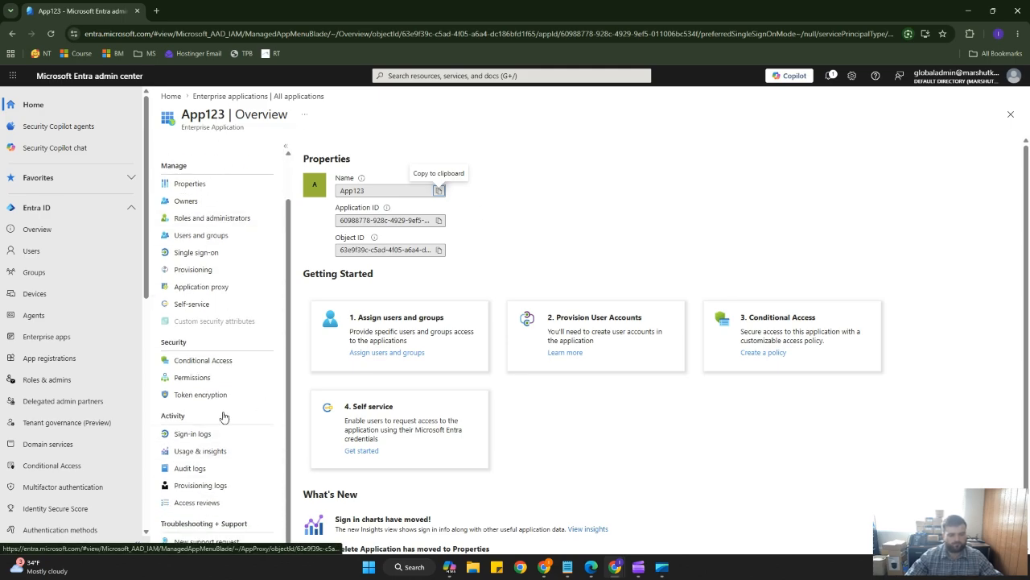
scroll(232, 218, "up", 1)
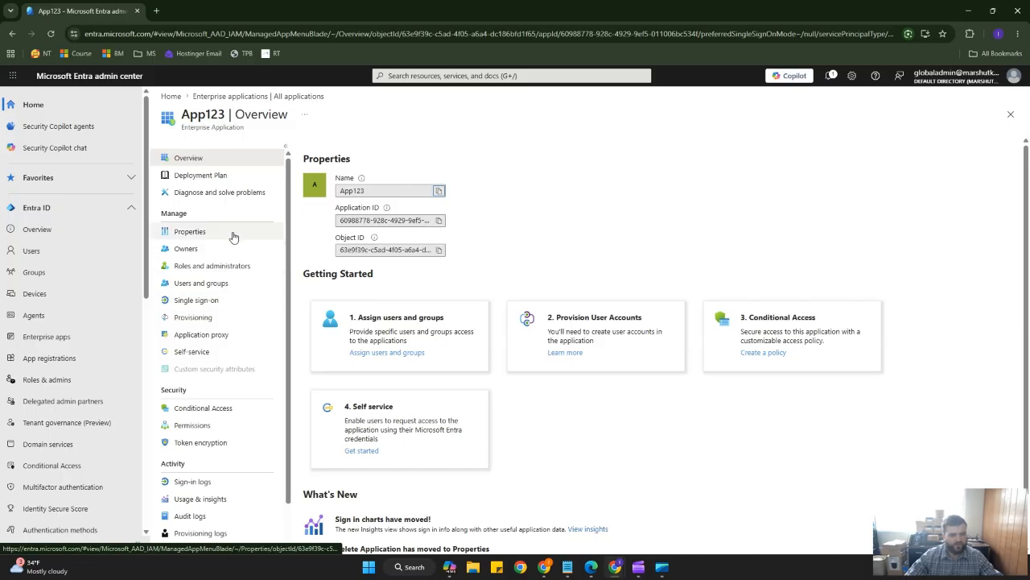
left_click(211, 253)
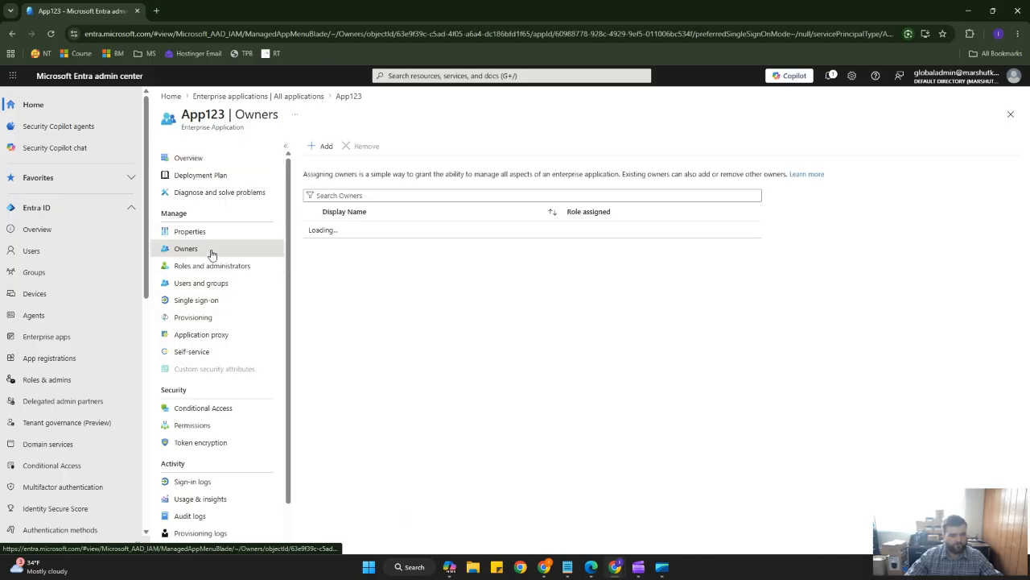
left_click(215, 233)
left_click(211, 251)
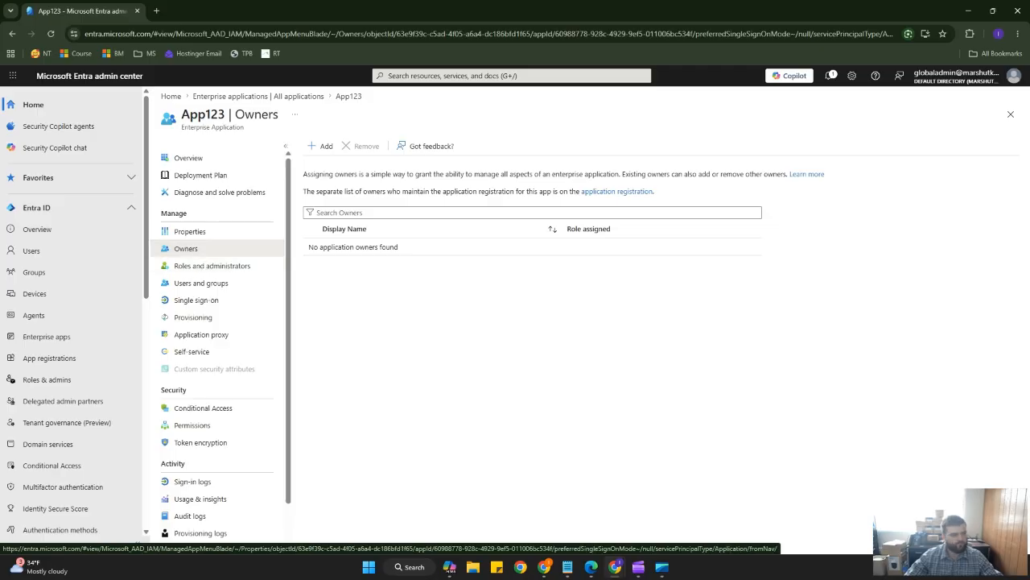
Review the Task 2 and Task 3 consent instructions in the lab text file.
left_click_drag(0, 102, 512, 103)
scroll(447, 258, "down", 1)
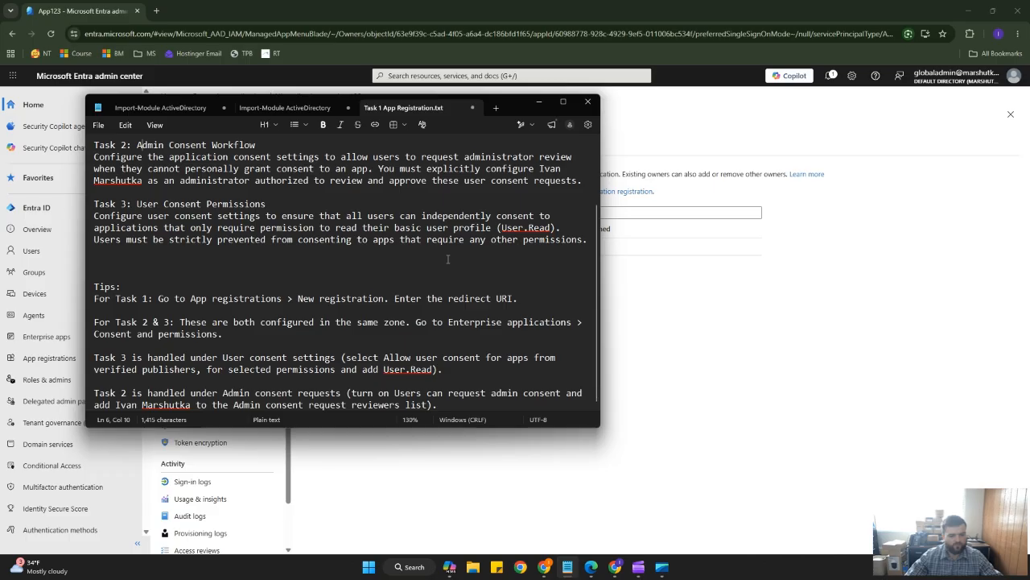
scroll(418, 287, "up", 2)
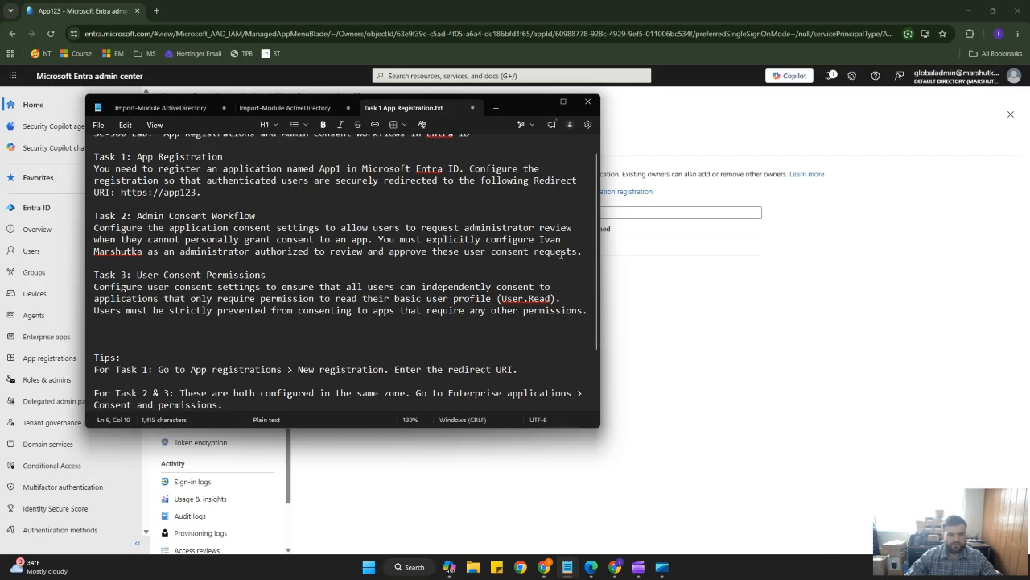
left_click_drag(539, 239, 299, 244)
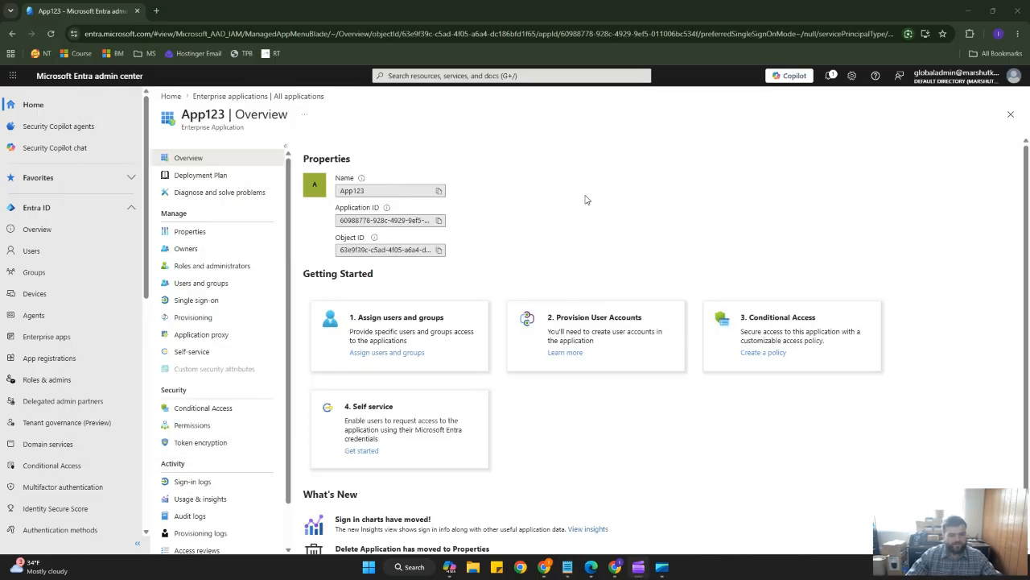
View App123's Permissions page and return to the enterprise applications list.
left_click(210, 427)
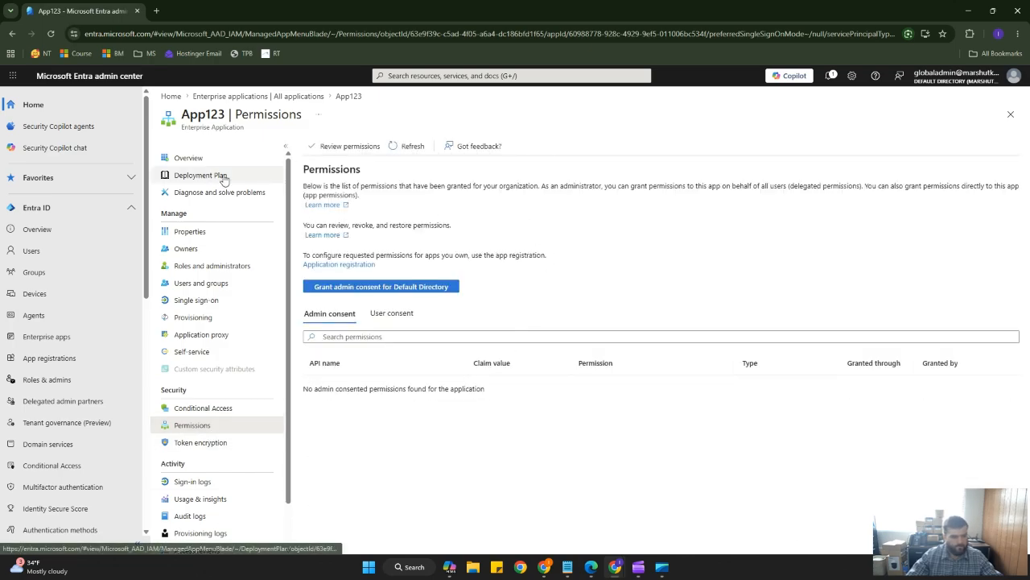
left_click(230, 98)
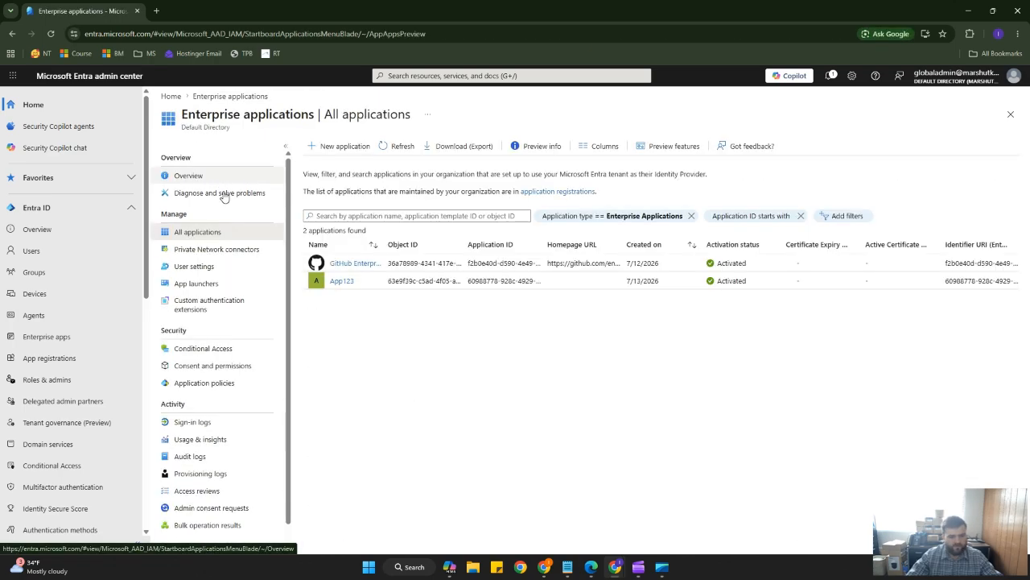
Open the Consent and permissions user consent settings and compare them with the lab instructions.
left_click(229, 367)
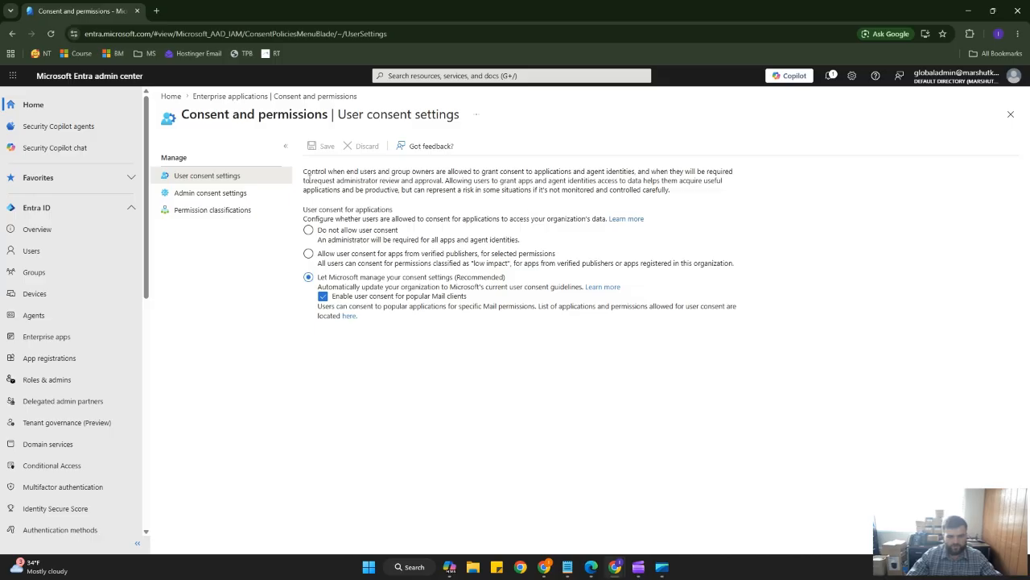
left_click_drag(310, 178, 434, 242)
left_click(458, 200)
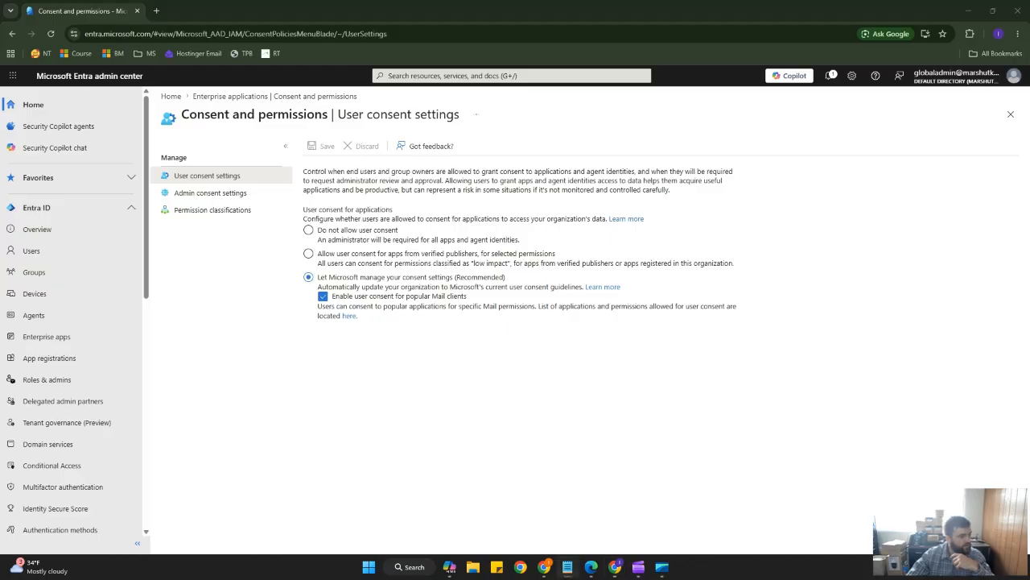
left_click_drag(0, 155, 619, 145)
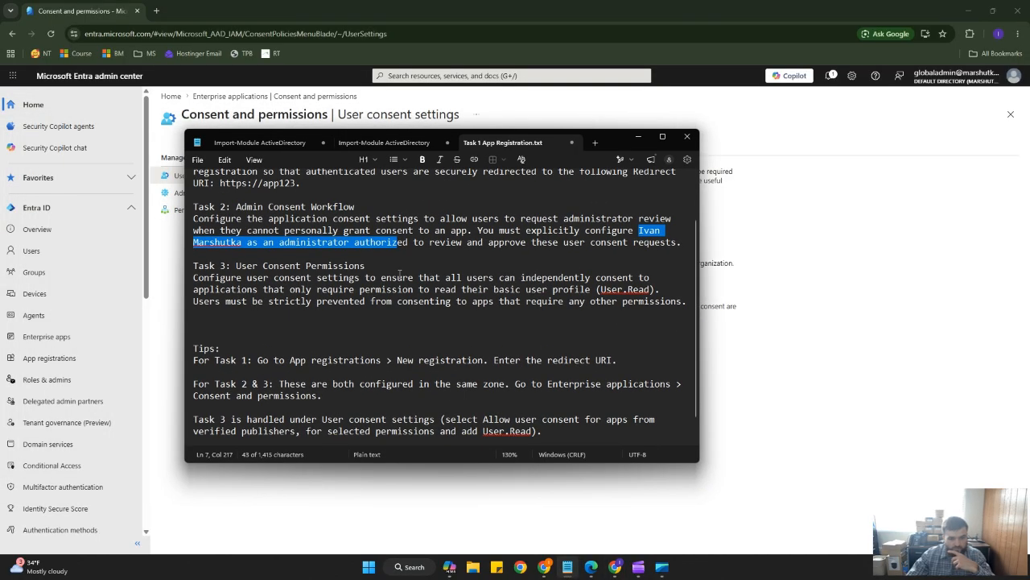
left_click(216, 230)
left_click_drag(191, 208, 665, 307)
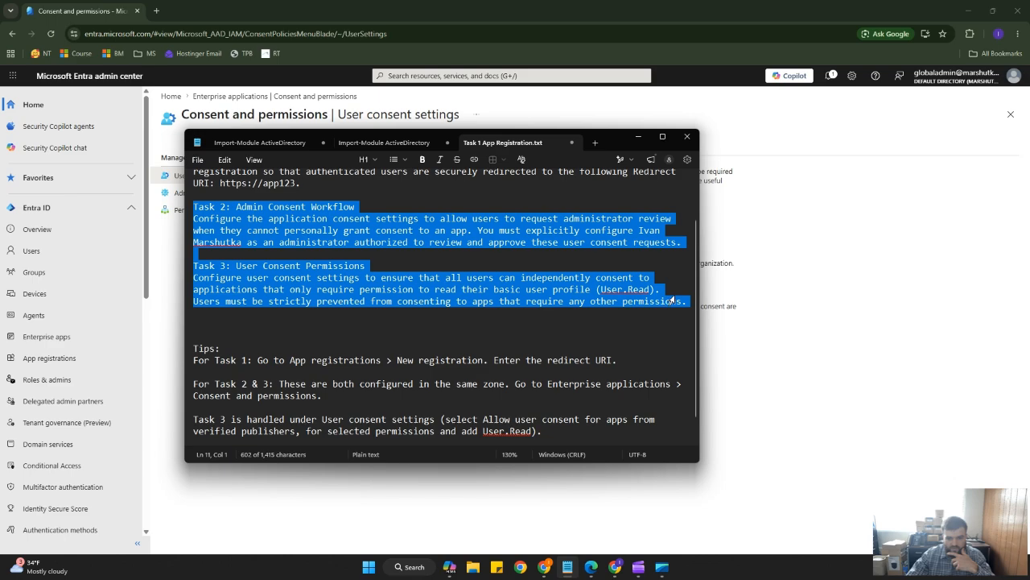
left_click(671, 291)
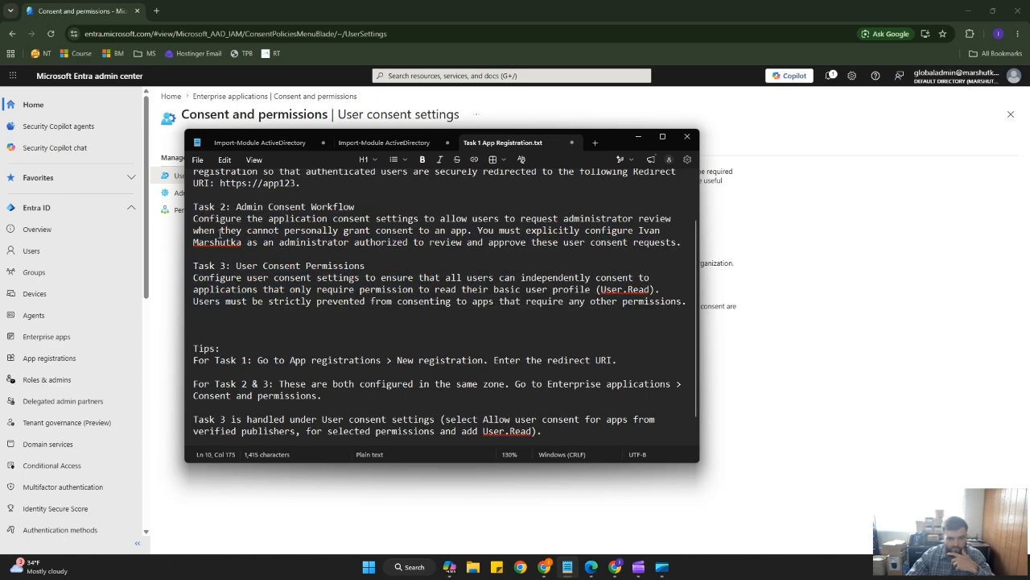
left_click_drag(195, 218, 658, 231)
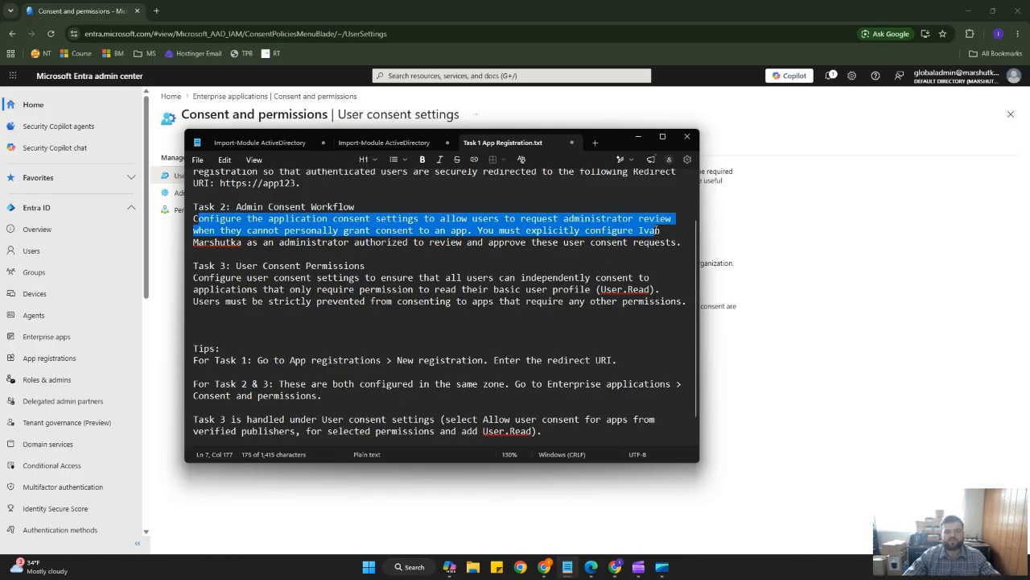
left_click_drag(614, 140, 647, 348)
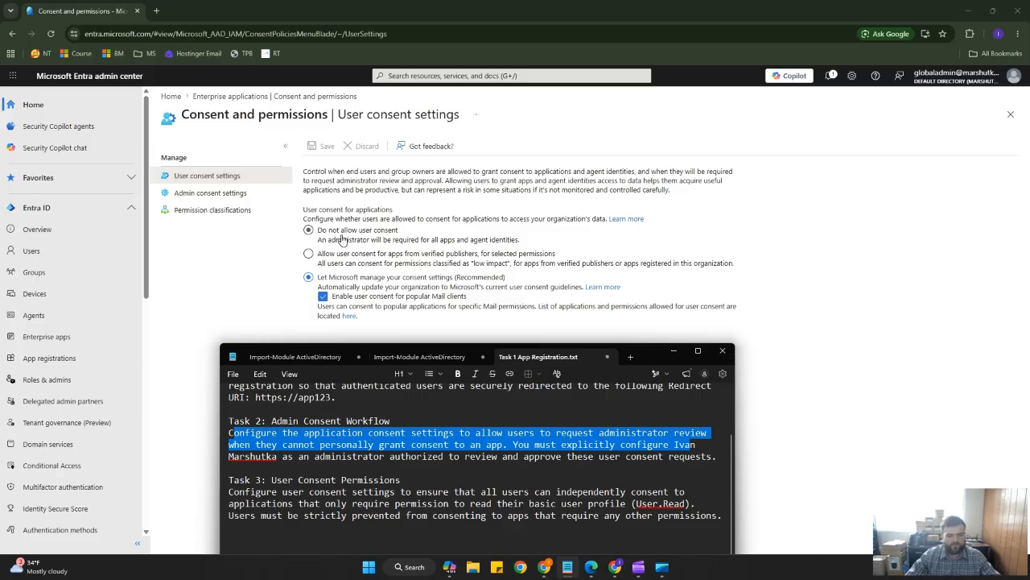
Set user consent for applications to Do not allow user consent and save the setting.
left_click(343, 238)
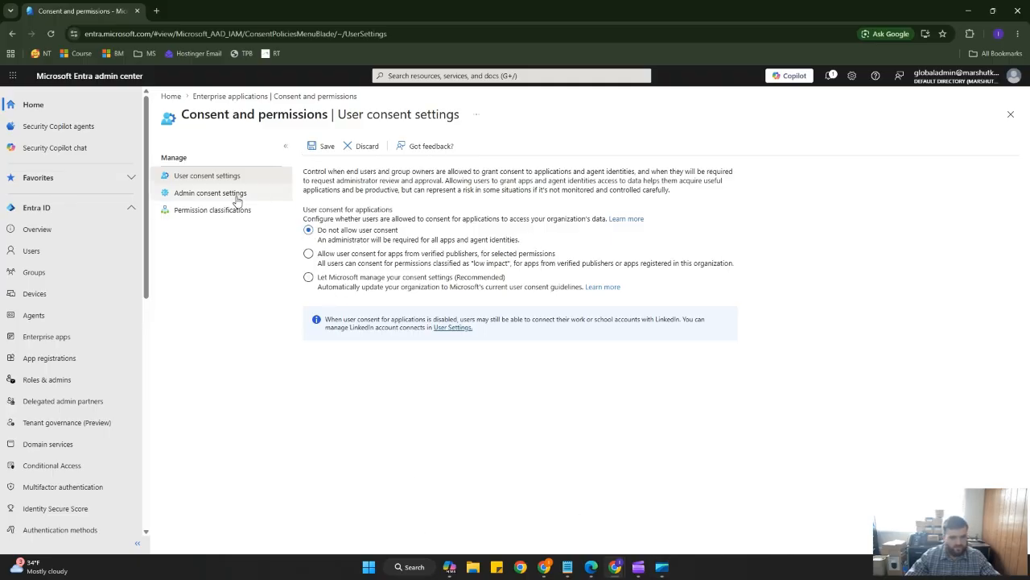
left_click(322, 146)
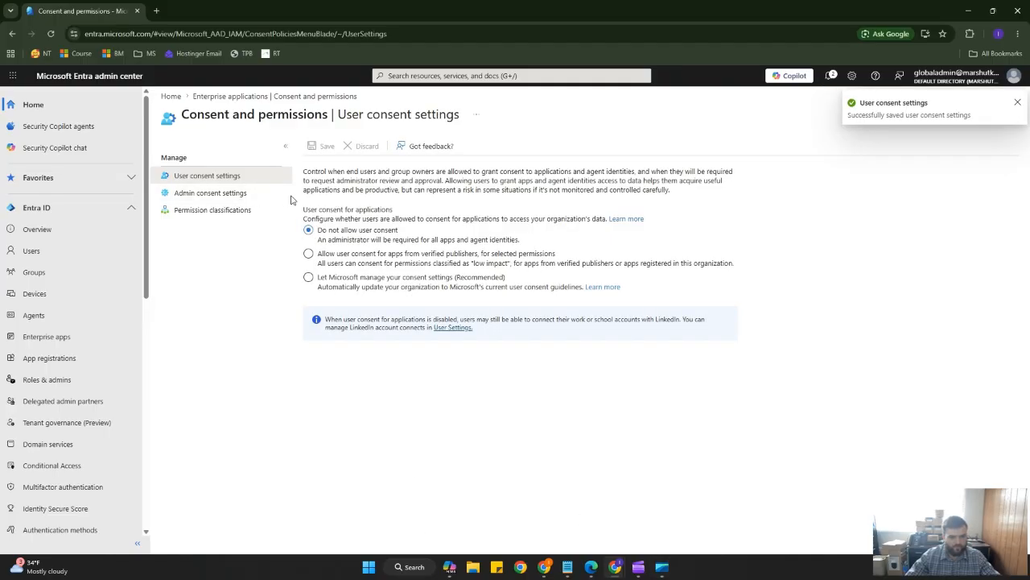
In admin consent settings, allow users to request admin consent and set email notifications and expiration reminders to No.
left_click(203, 201)
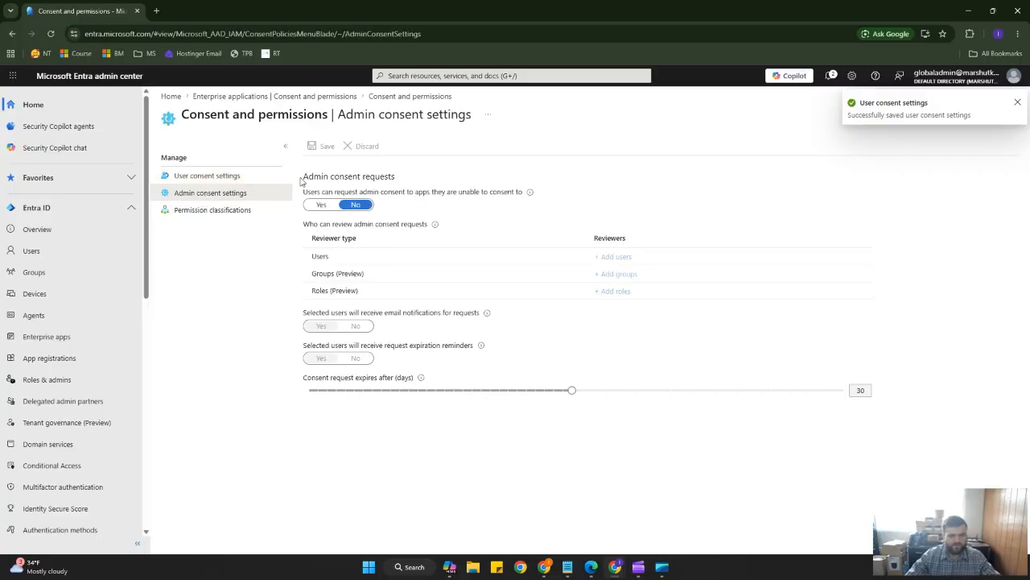
left_click_drag(301, 182, 394, 179)
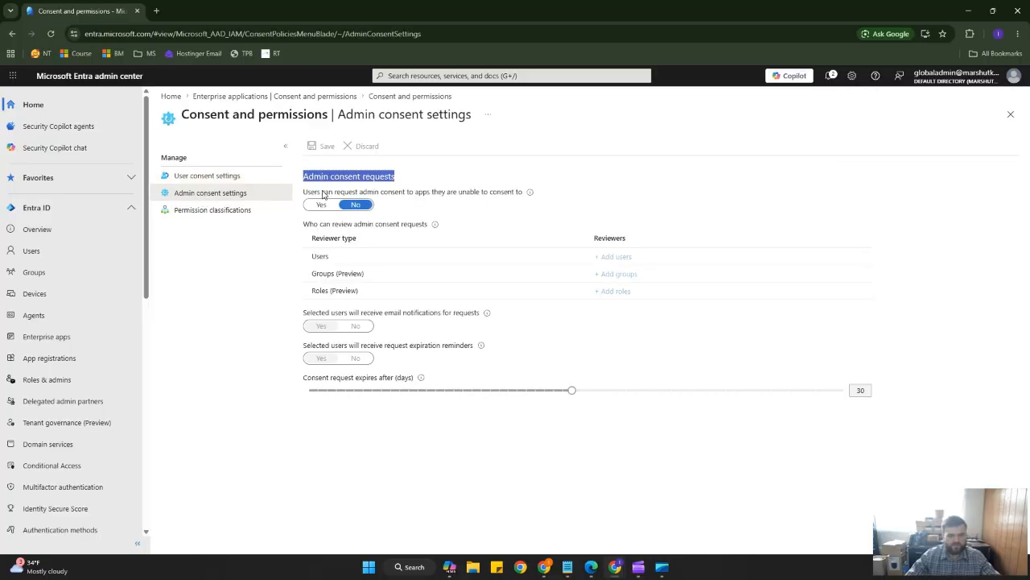
left_click_drag(312, 195, 504, 202)
left_click(508, 199)
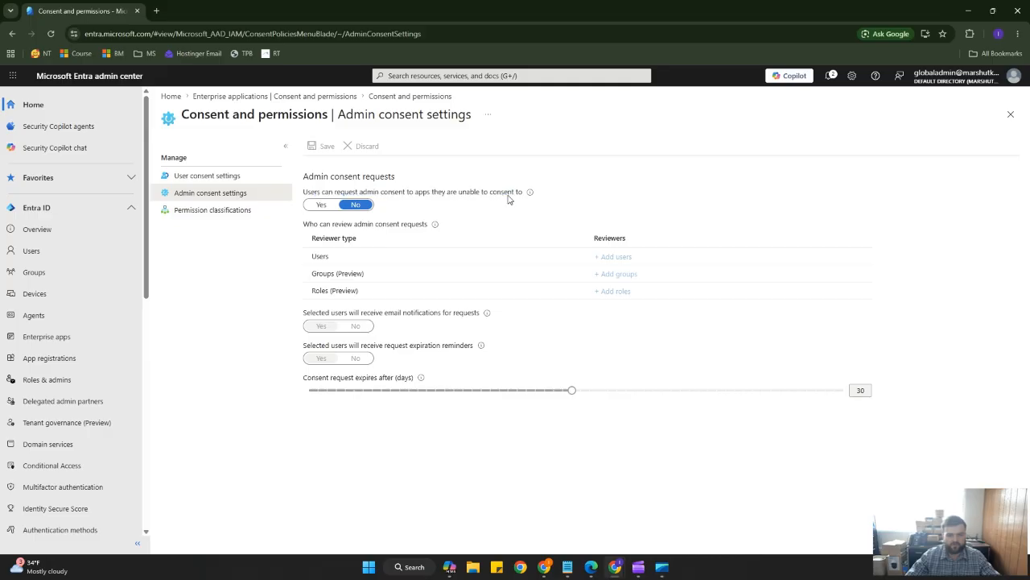
left_click(322, 205)
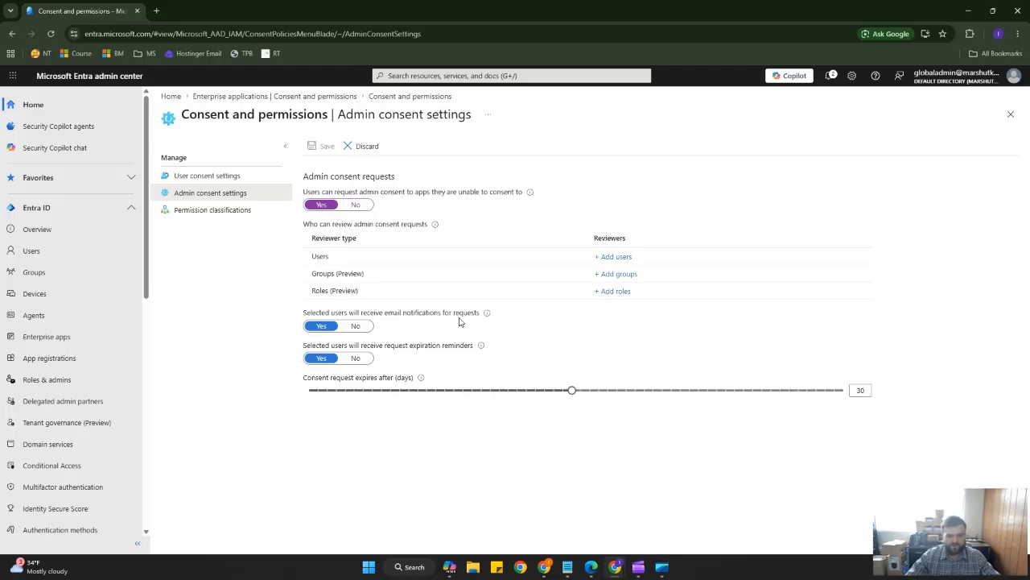
left_click(355, 326)
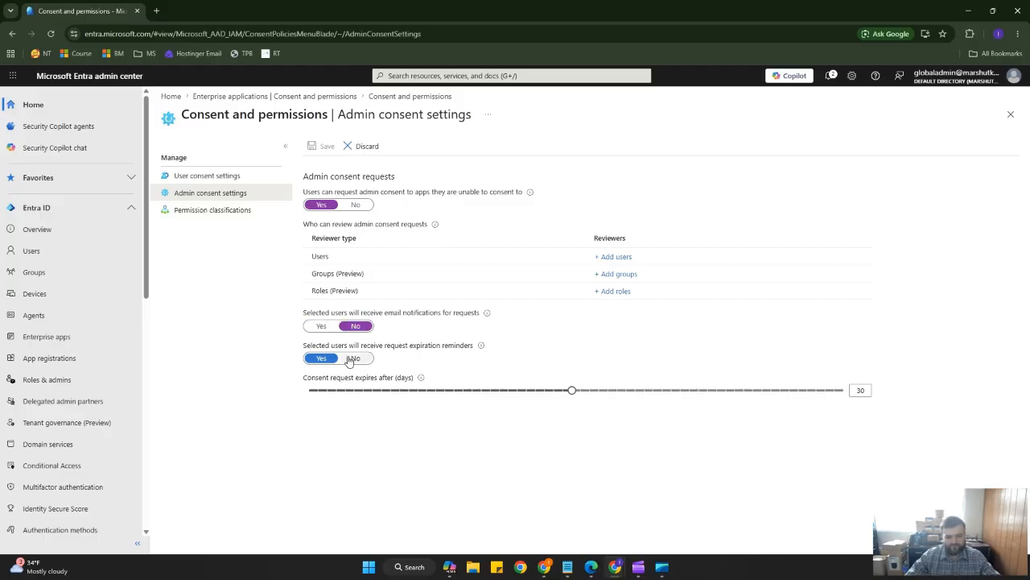
left_click(356, 359)
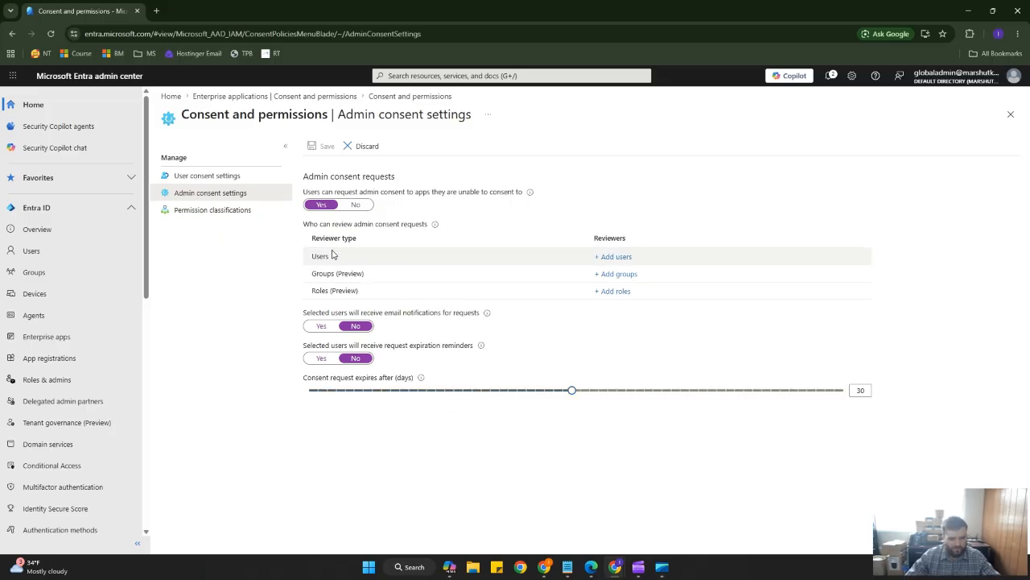
Check the lab instructions for which user must be the admin consent request reviewer.
left_click_drag(312, 239, 362, 242)
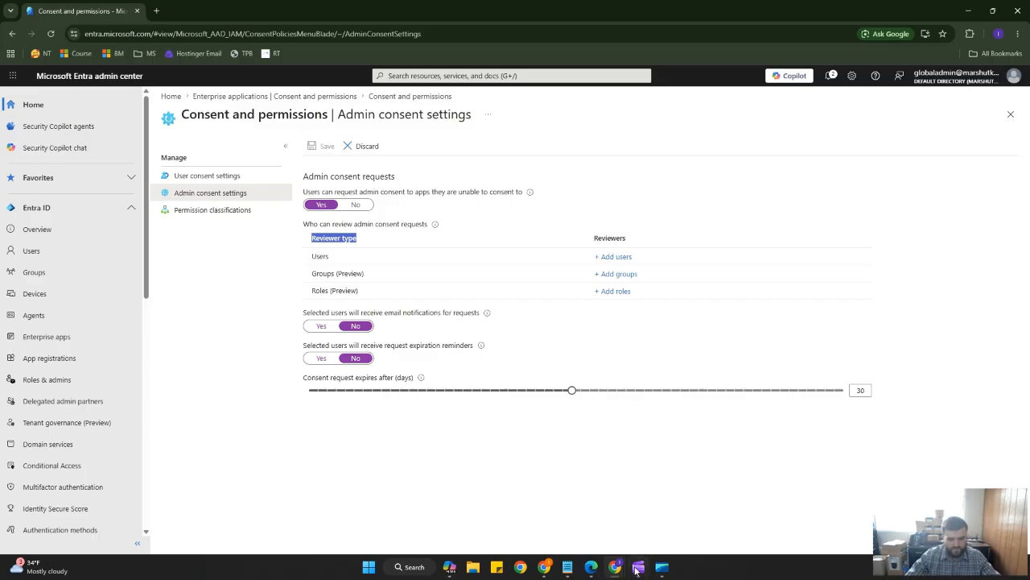
mouse_move(639, 566)
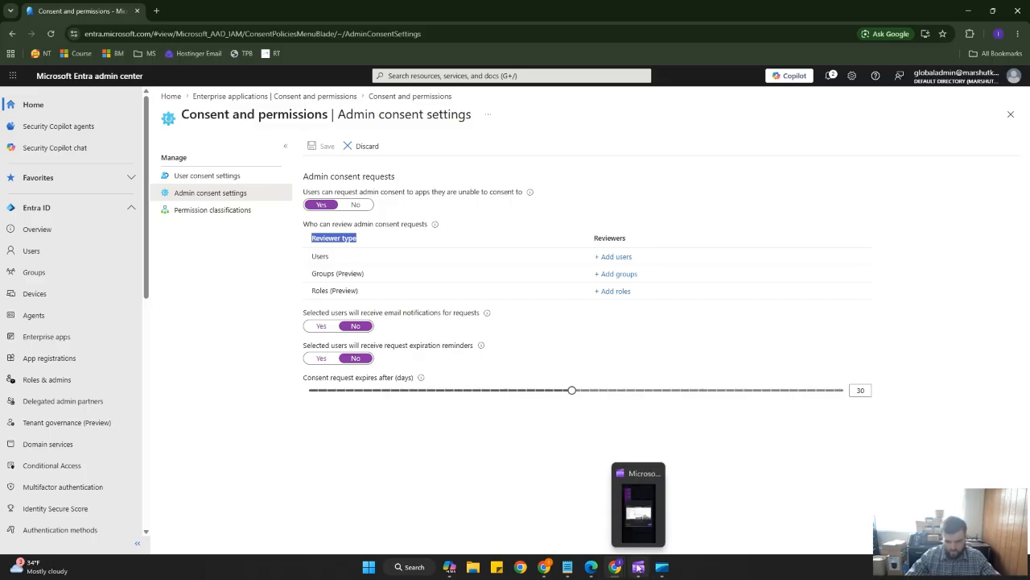
left_click(568, 567)
left_click_drag(644, 357, 696, 170)
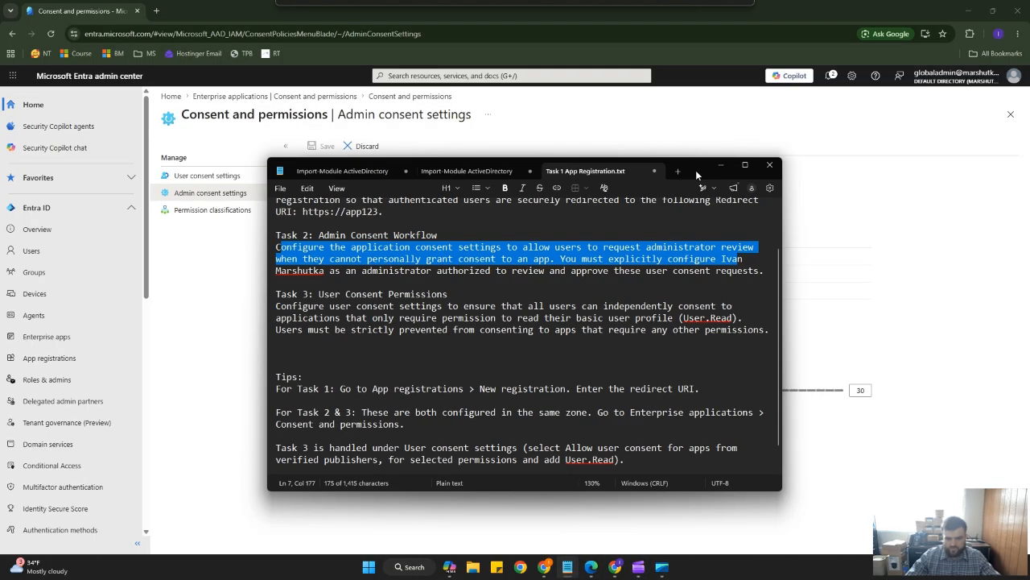
left_click(329, 271)
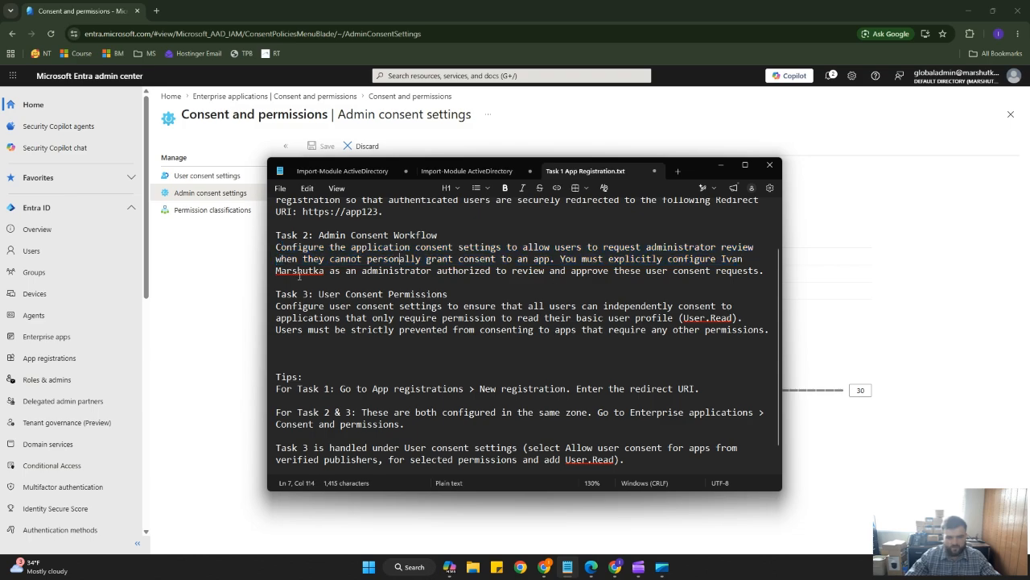
left_click_drag(329, 271, 712, 261)
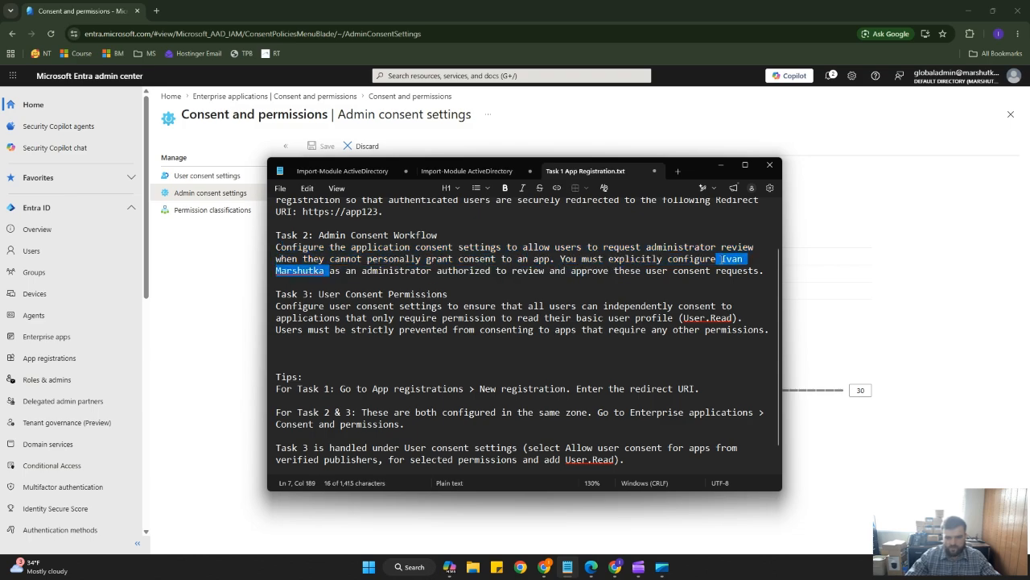
left_click_drag(696, 169, 809, 550)
Add the user named in the instructions as an admin consent request reviewer and save the admin consent settings.
left_click(618, 257)
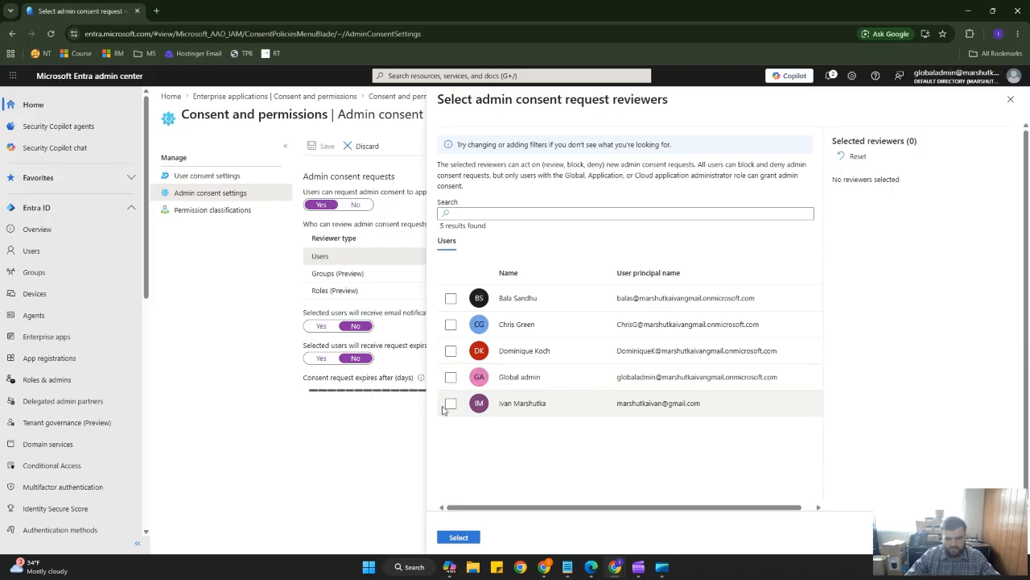
left_click(451, 405)
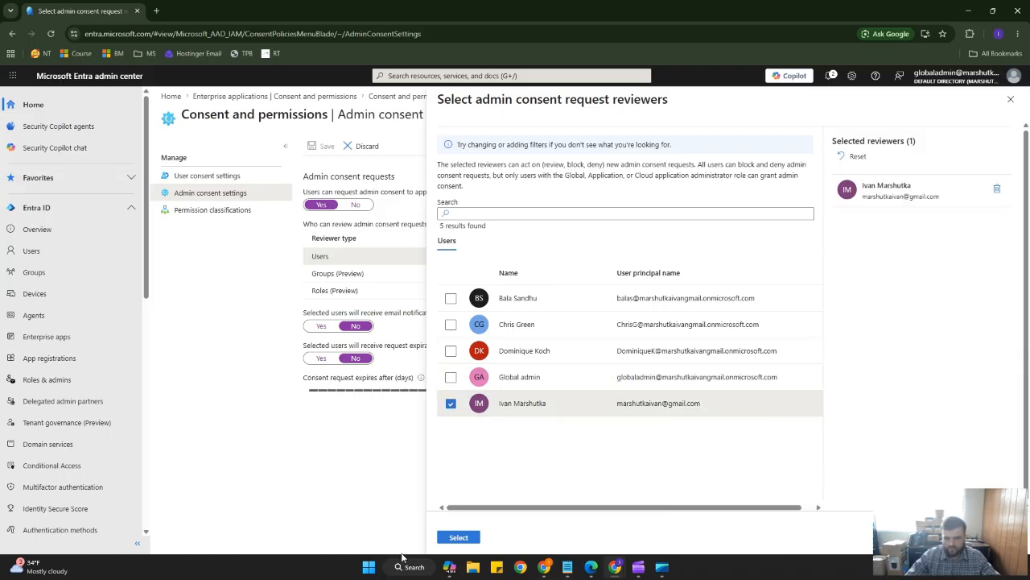
left_click(459, 537)
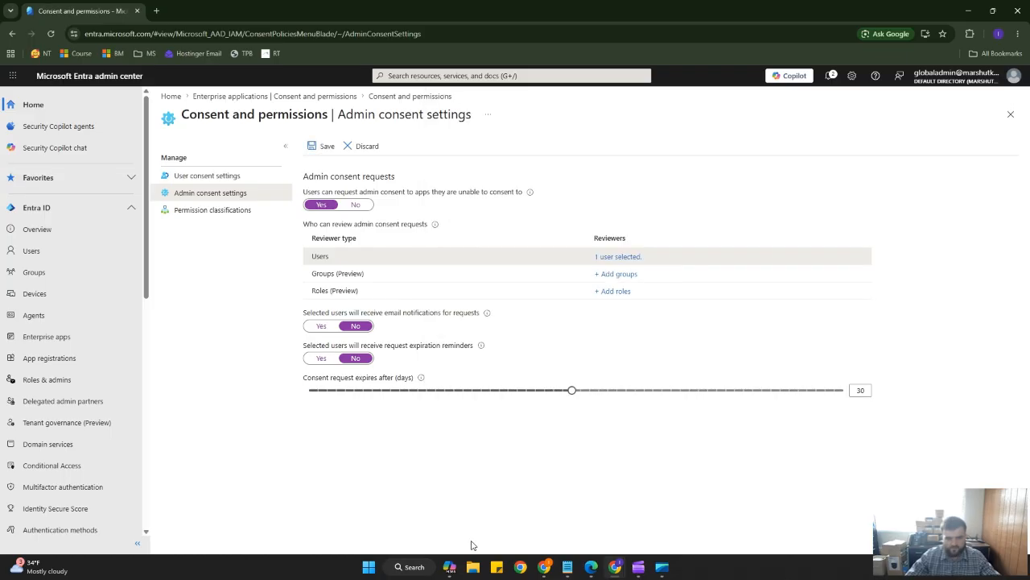
left_click(325, 147)
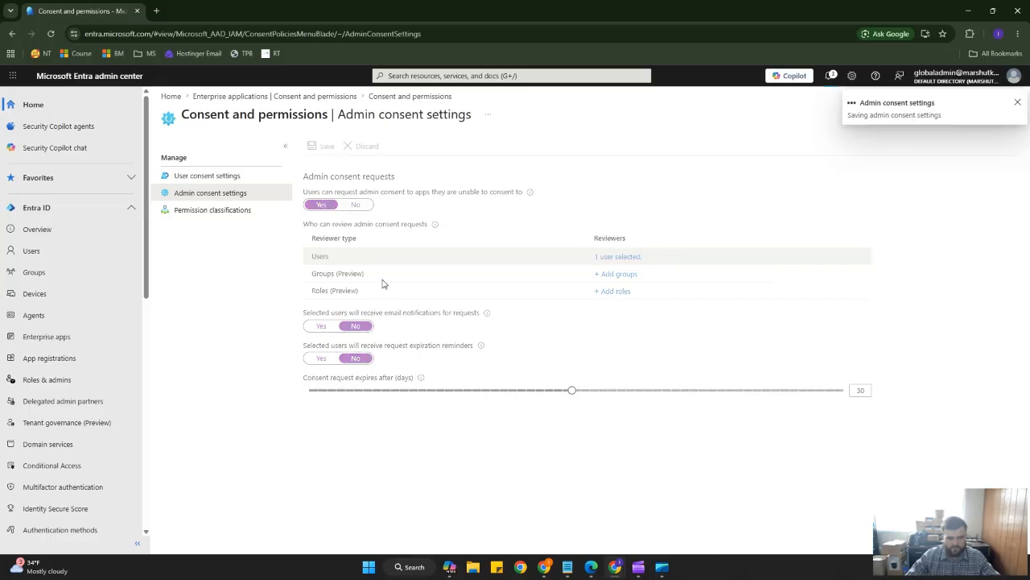
left_click(565, 567)
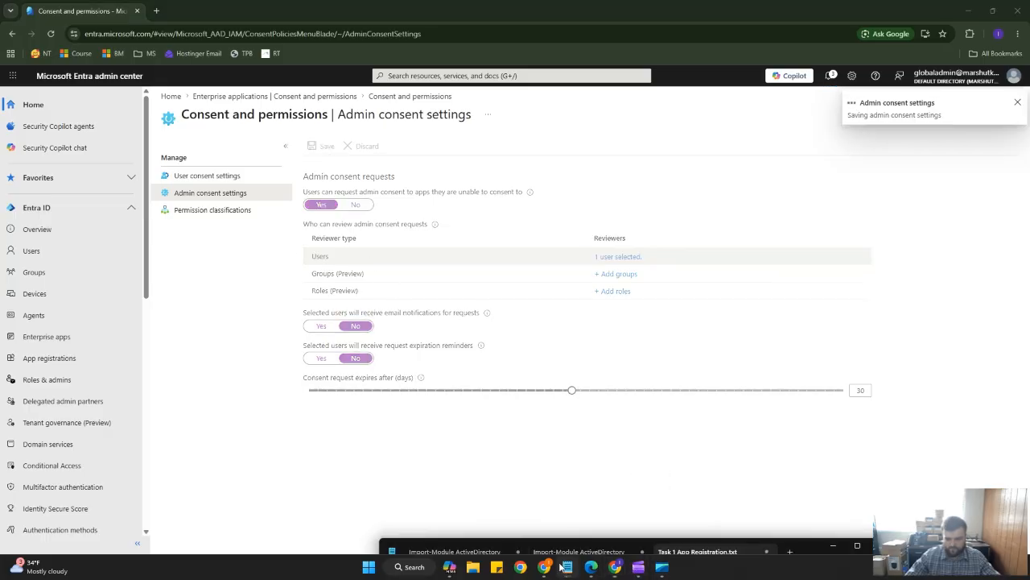
Review the lab instructions for the Task 2 reviewer and the Task 3 user consent requirements.
left_click_drag(810, 546, 688, 156)
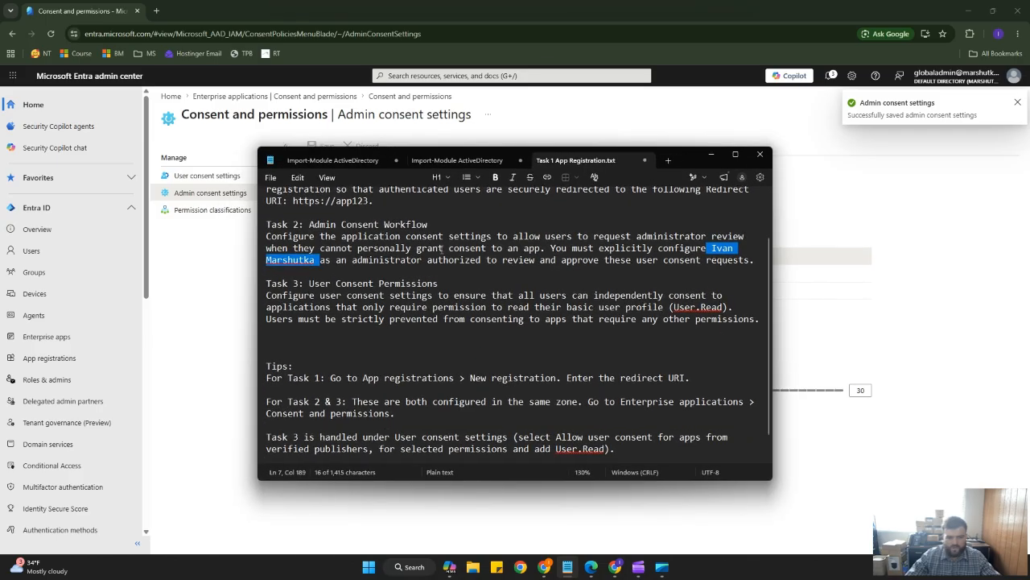
key("Right")
left_click_drag(297, 225, 322, 260)
left_click(711, 248)
left_click(319, 262)
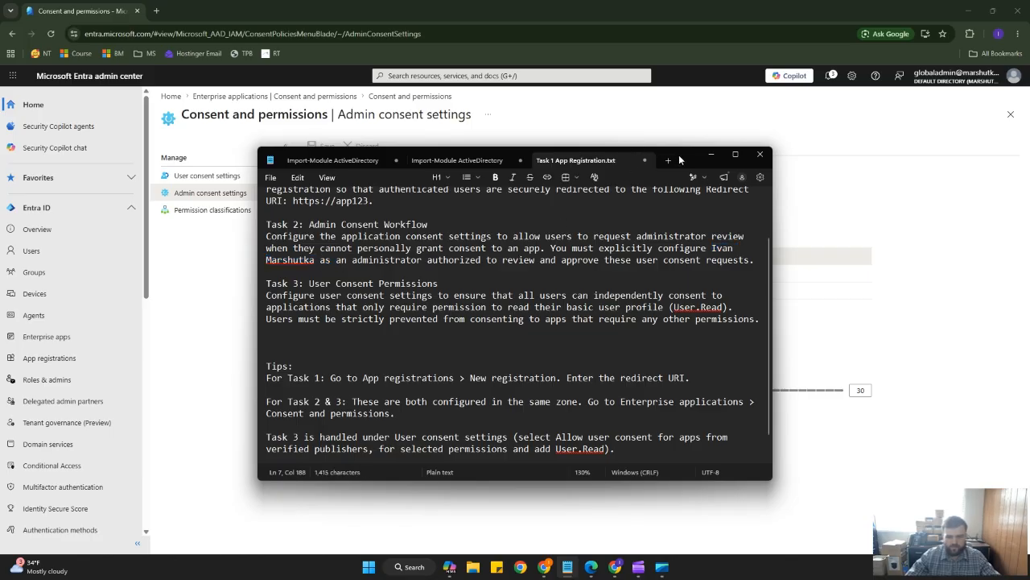
left_click_drag(680, 158, 742, 402)
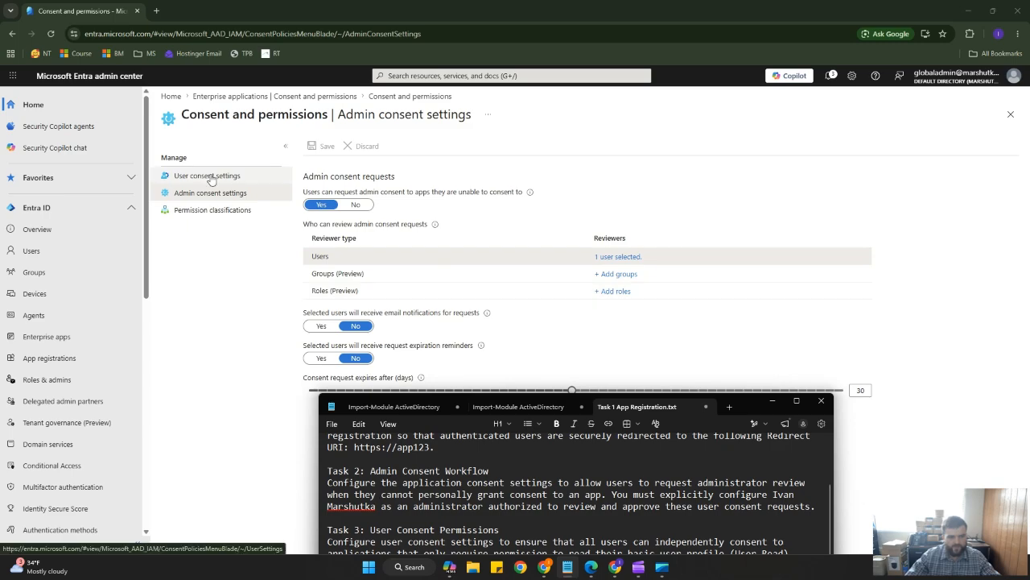
left_click_drag(744, 400, 666, 183)
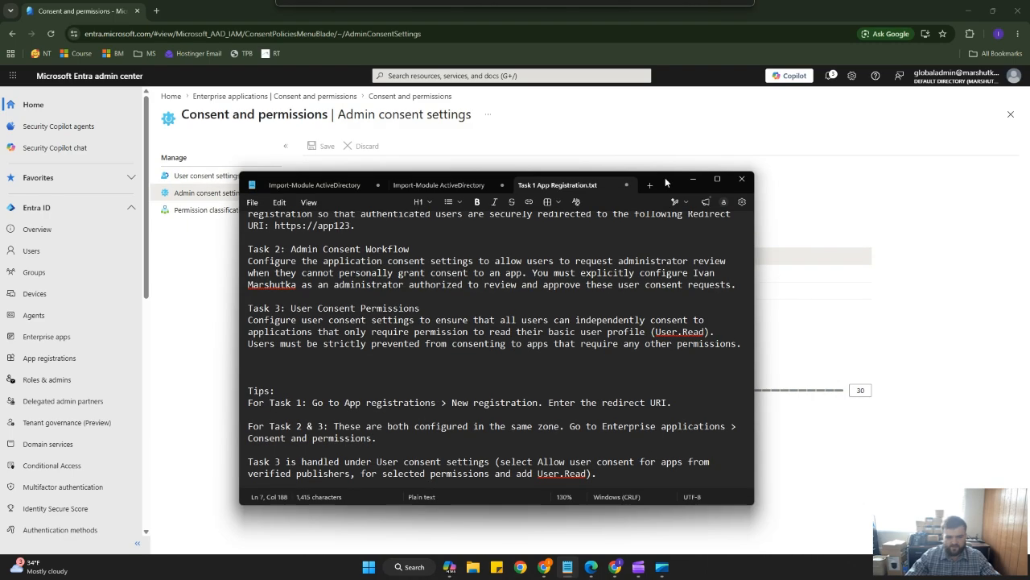
scroll(446, 408, "down", 1)
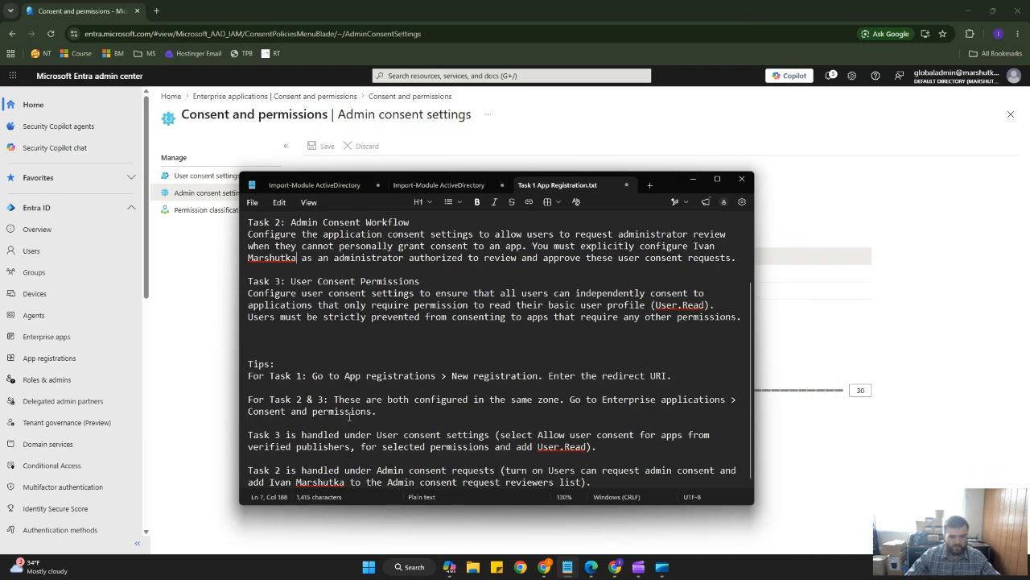
left_click_drag(288, 278, 715, 306)
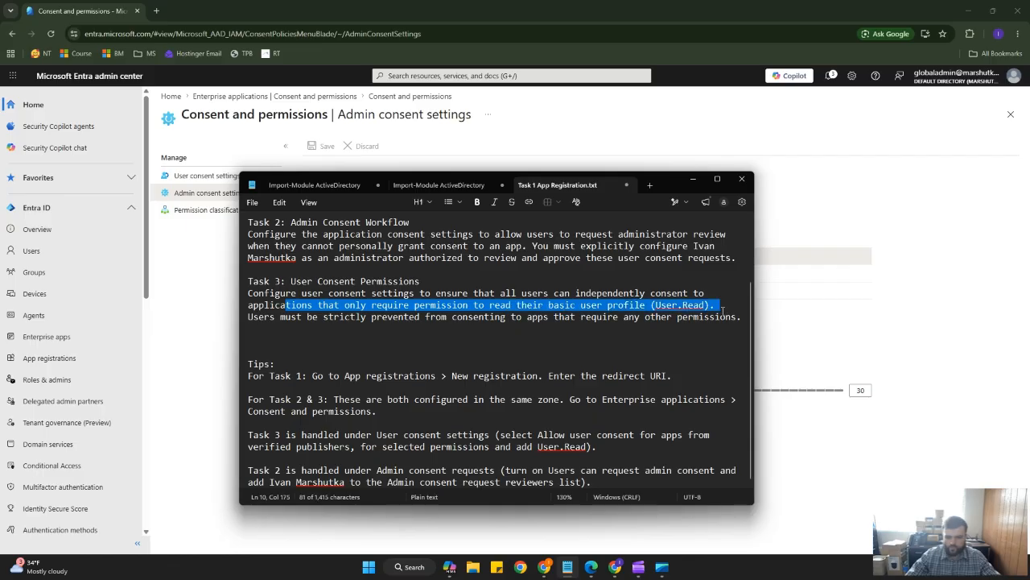
left_click(693, 179)
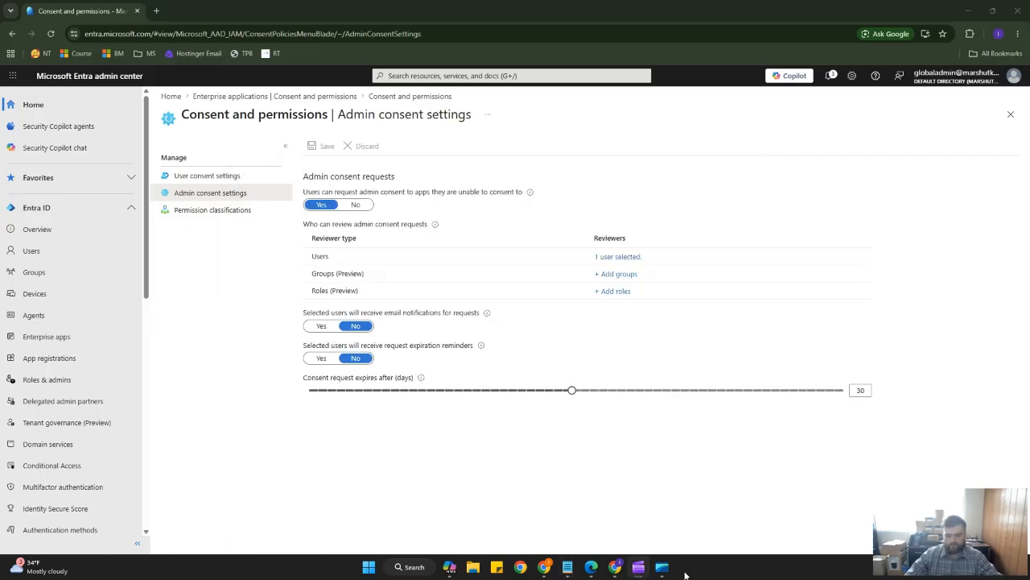
left_click(569, 568)
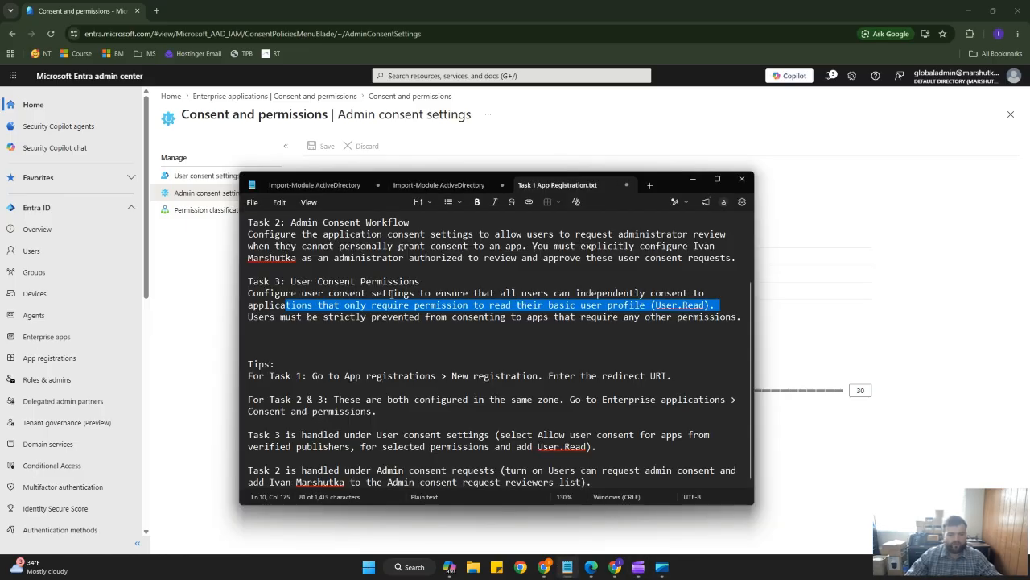
left_click(389, 294)
left_click_drag(296, 283, 715, 318)
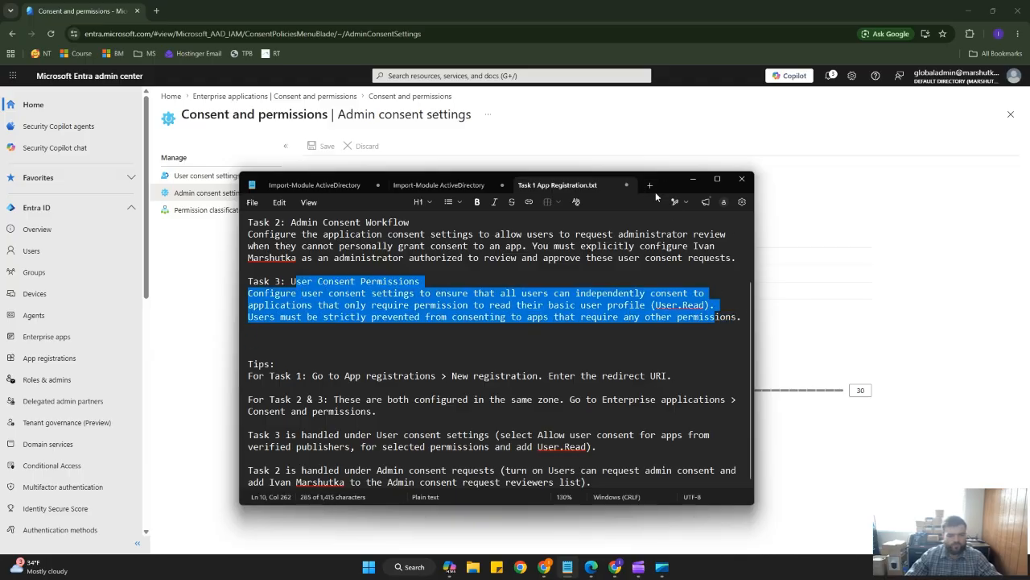
left_click(692, 178)
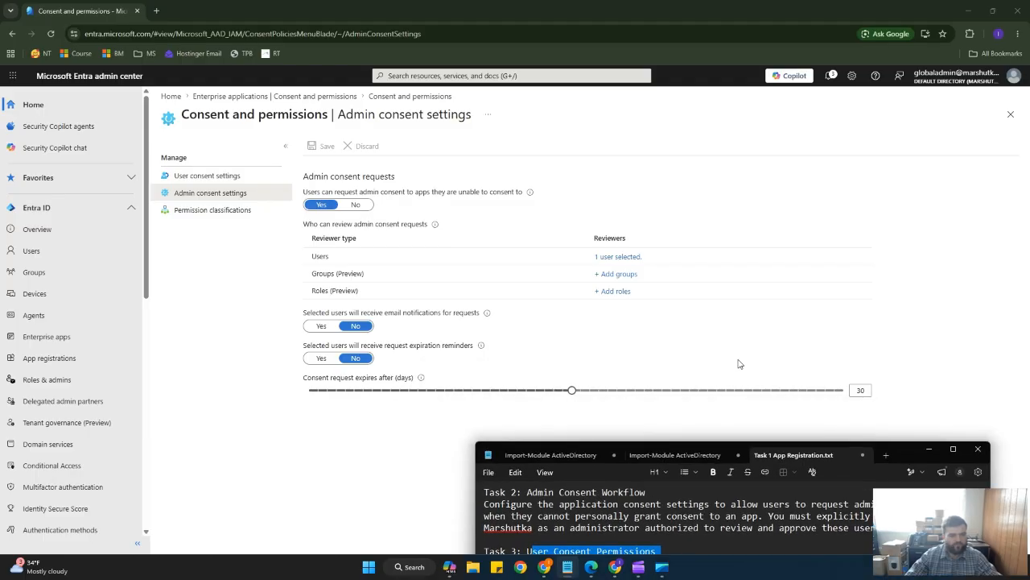
In user consent settings, choose to allow user consent for apps from verified publishers, for selected permissions.
left_click(240, 175)
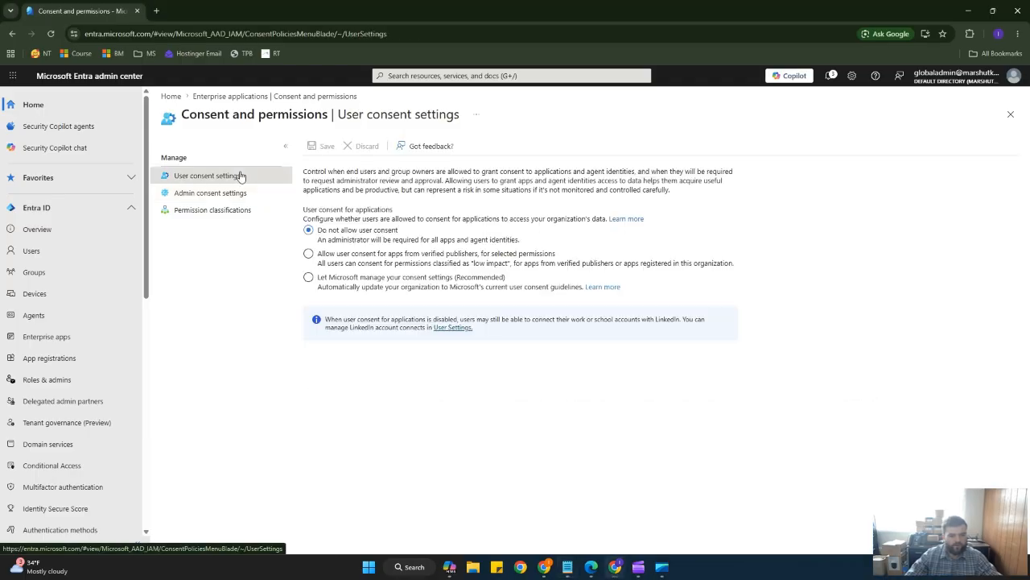
left_click(309, 254)
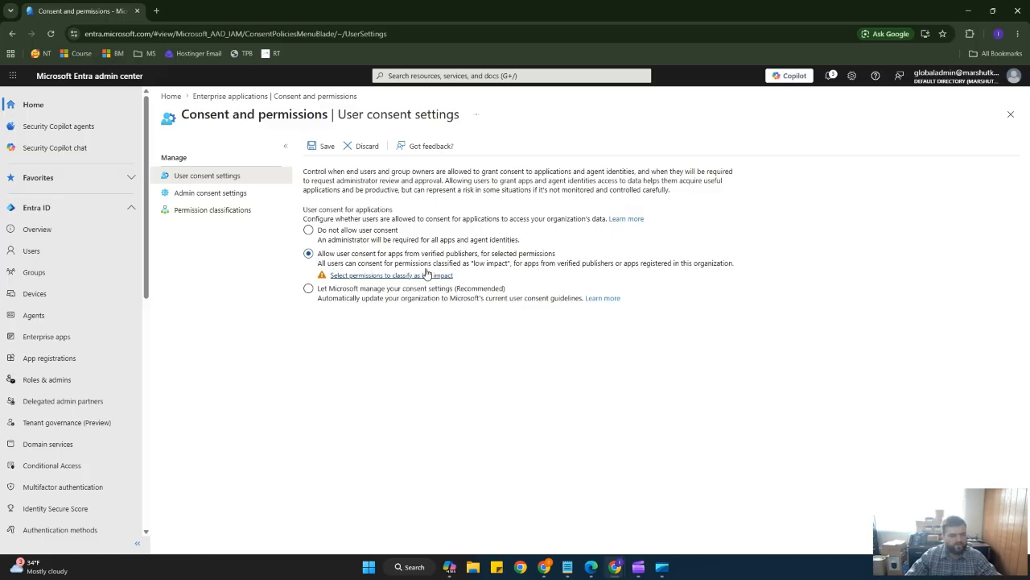
Re-read the Task 3 instructions about allowing only the User.Read permission.
left_click(568, 566)
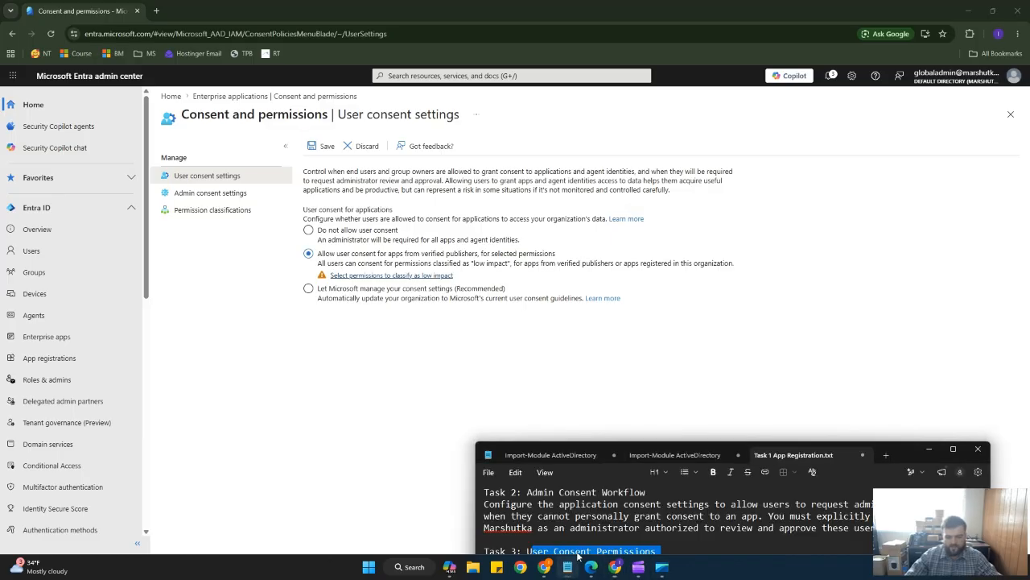
left_click_drag(900, 454, 826, 157)
left_click(854, 276)
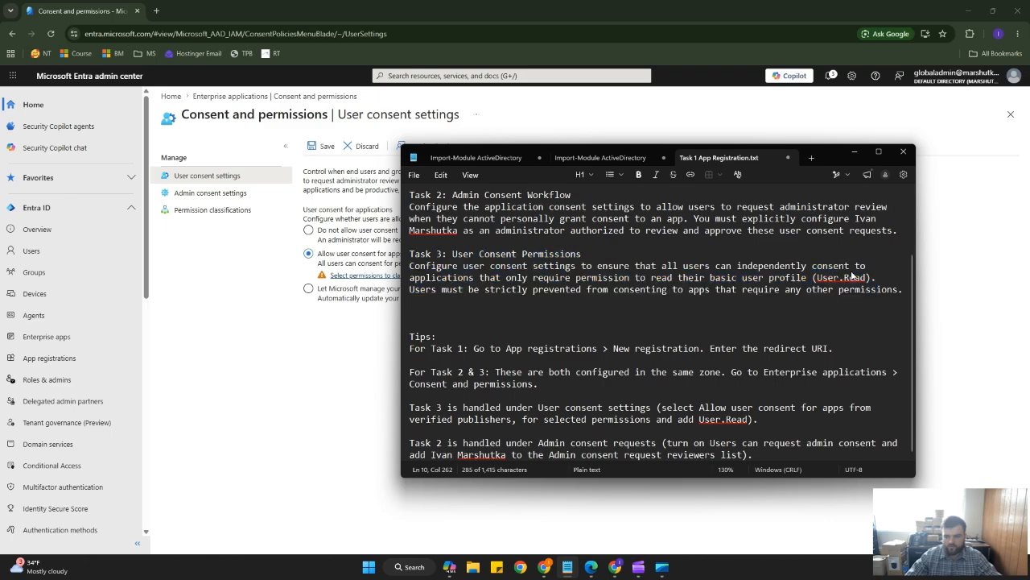
left_click(851, 266)
left_click_drag(858, 266, 636, 279)
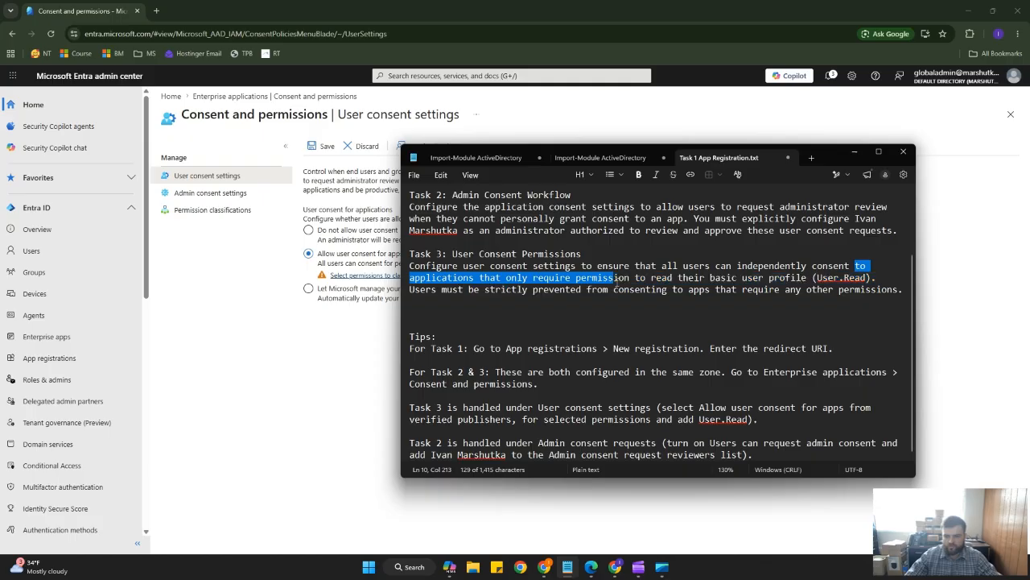
triple_click(658, 274)
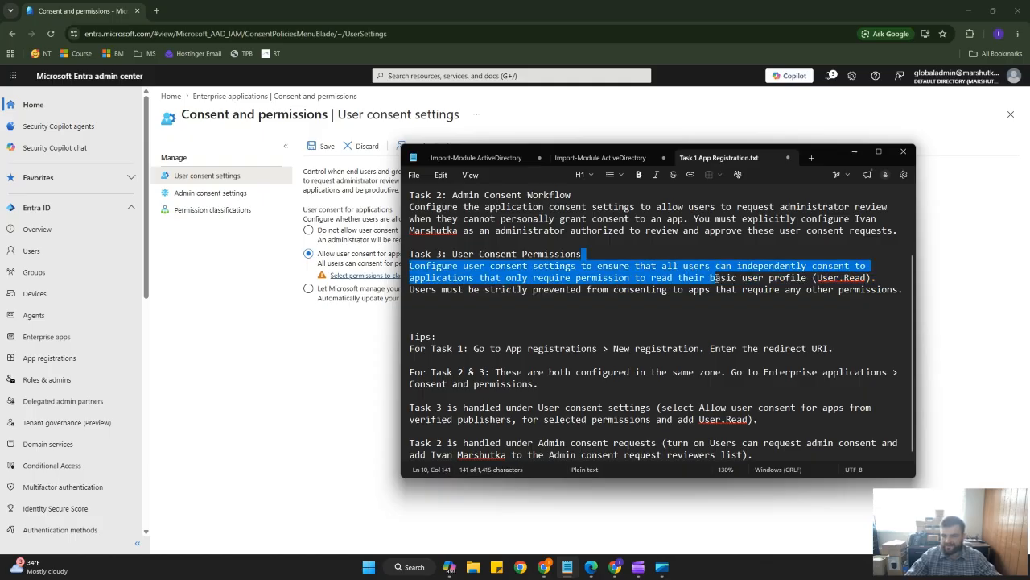
left_click(749, 277)
left_click_drag(442, 277, 874, 278)
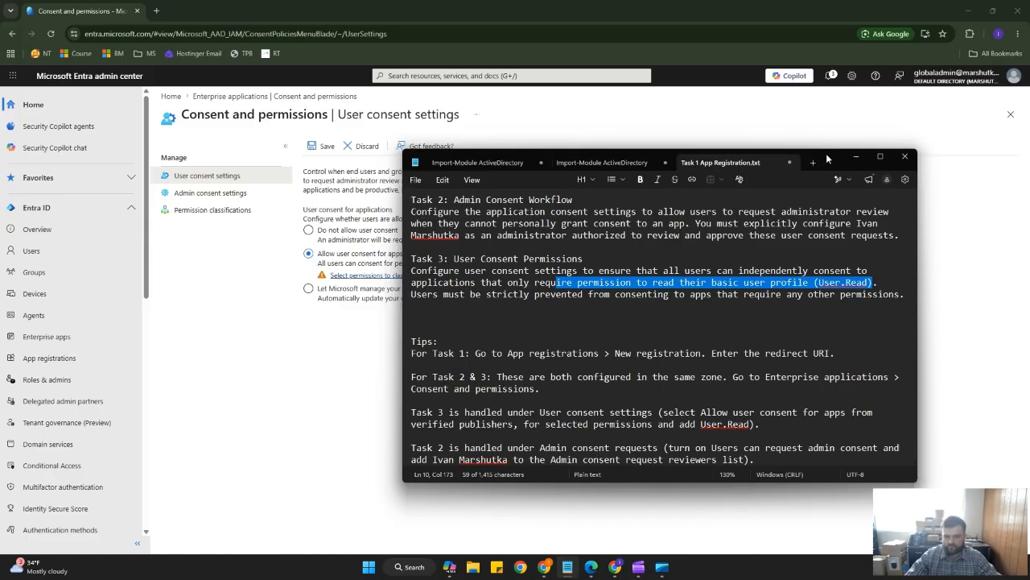
left_click_drag(825, 153, 842, 510)
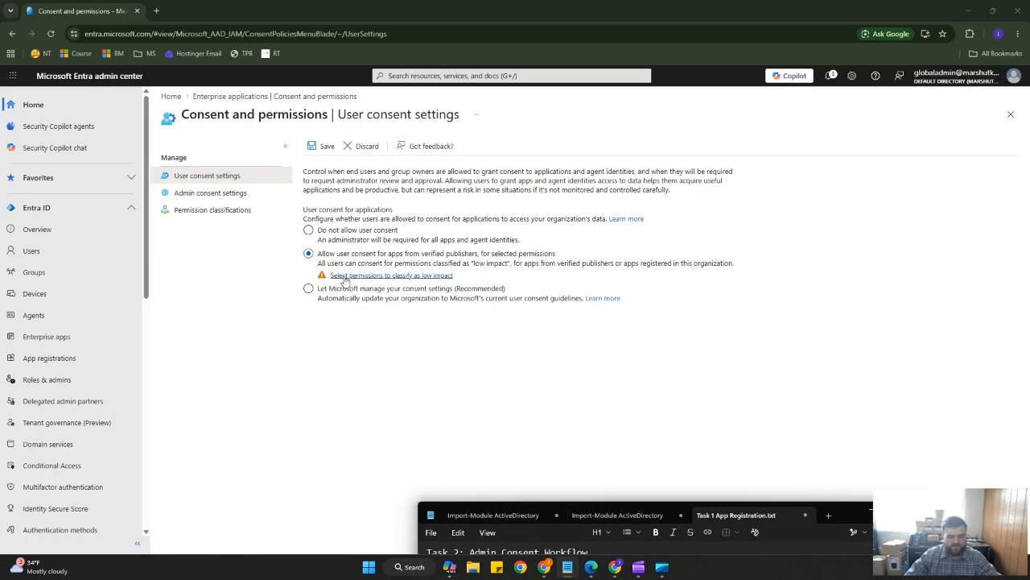
Open the low-impact permission classifications, discarding unsaved edits, and tick the User.Read permission.
left_click(404, 277)
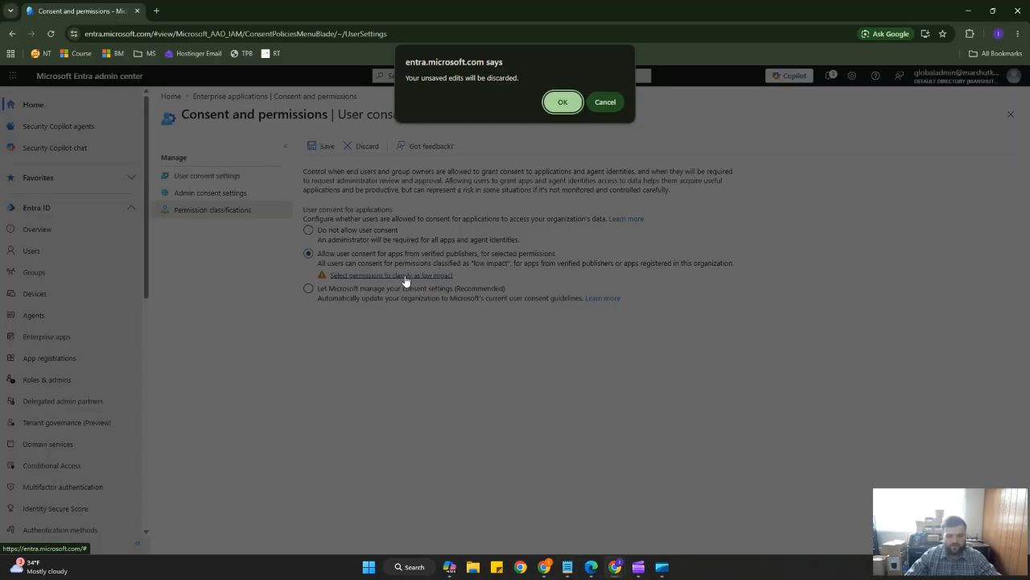
left_click(562, 104)
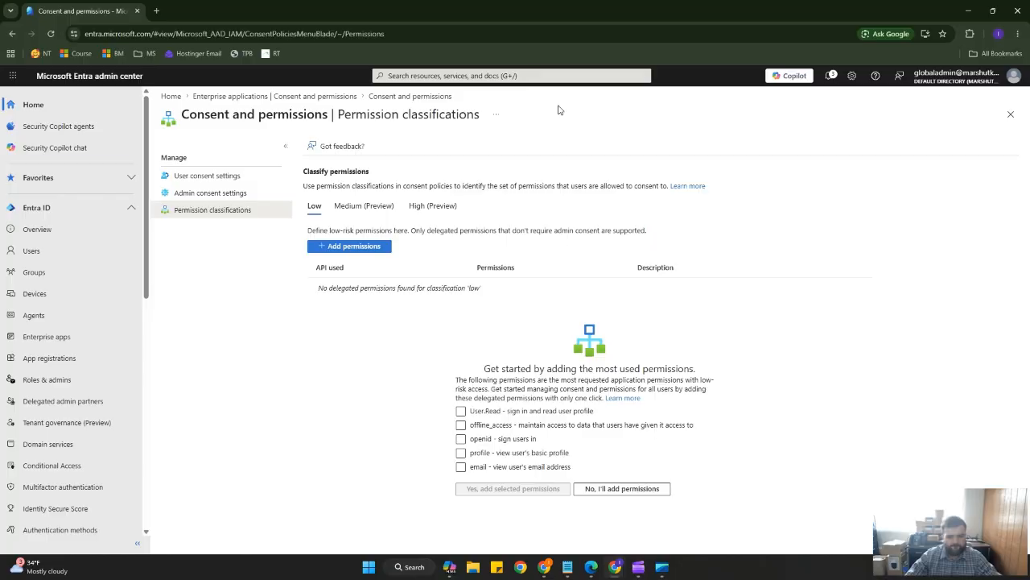
left_click(461, 411)
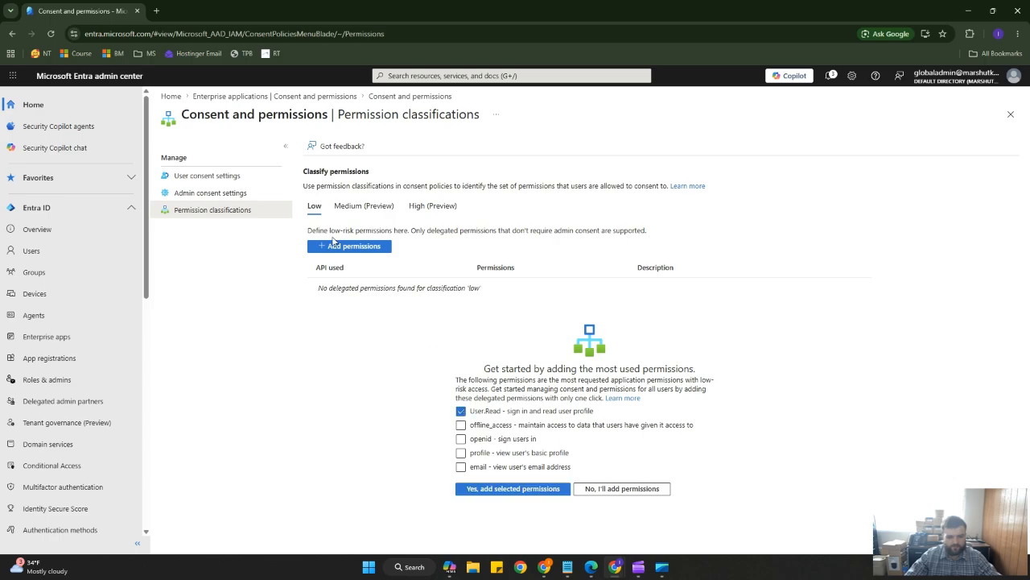
left_click(342, 250)
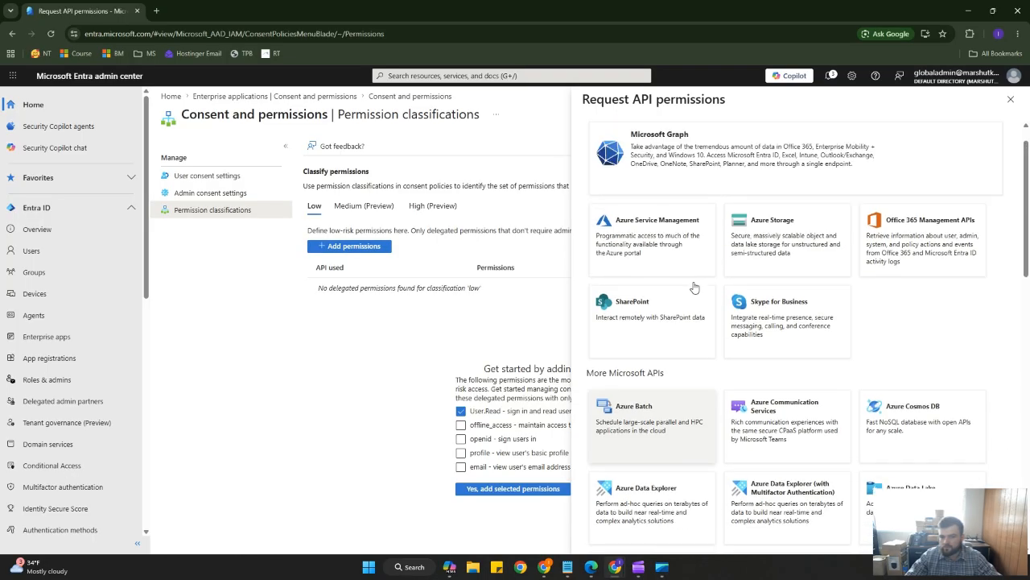
left_click(692, 153)
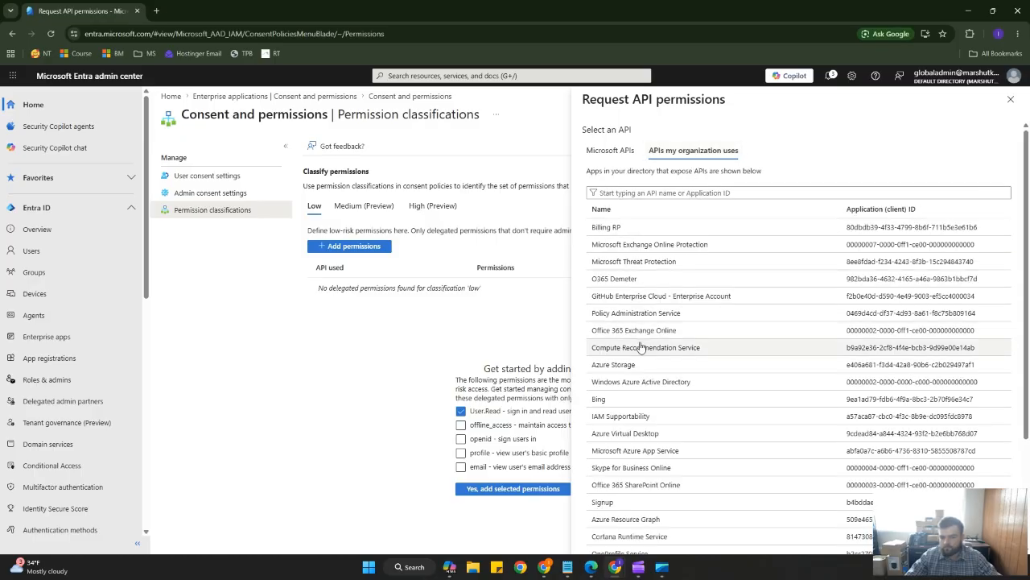
scroll(658, 361, "down", 2)
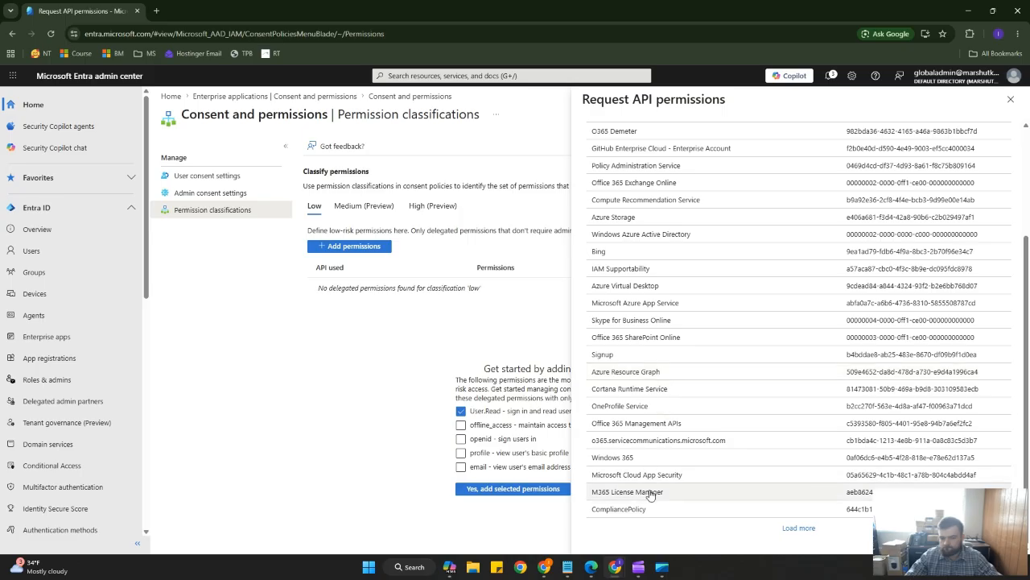
left_click(809, 527)
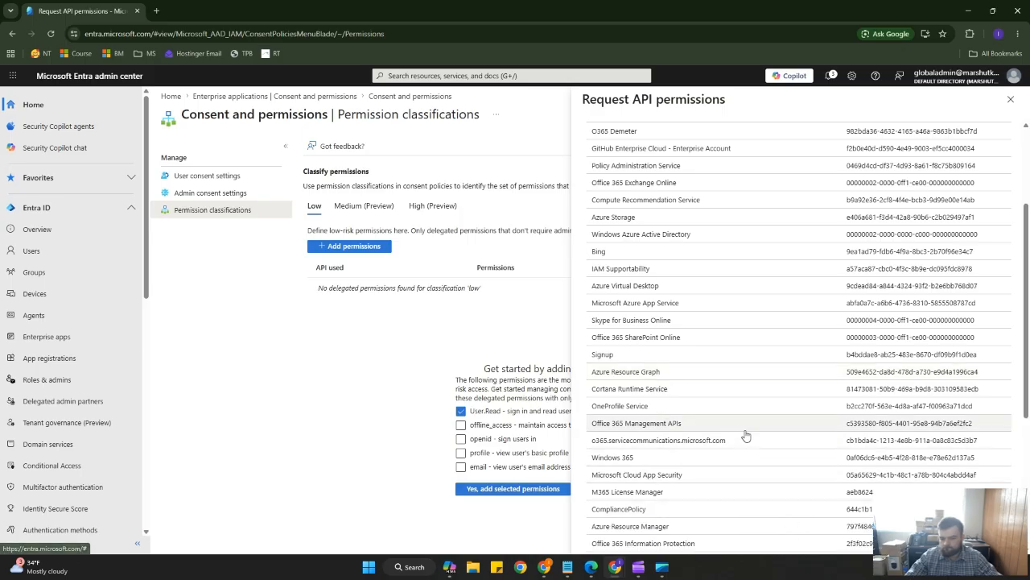
scroll(748, 432, "down", 3)
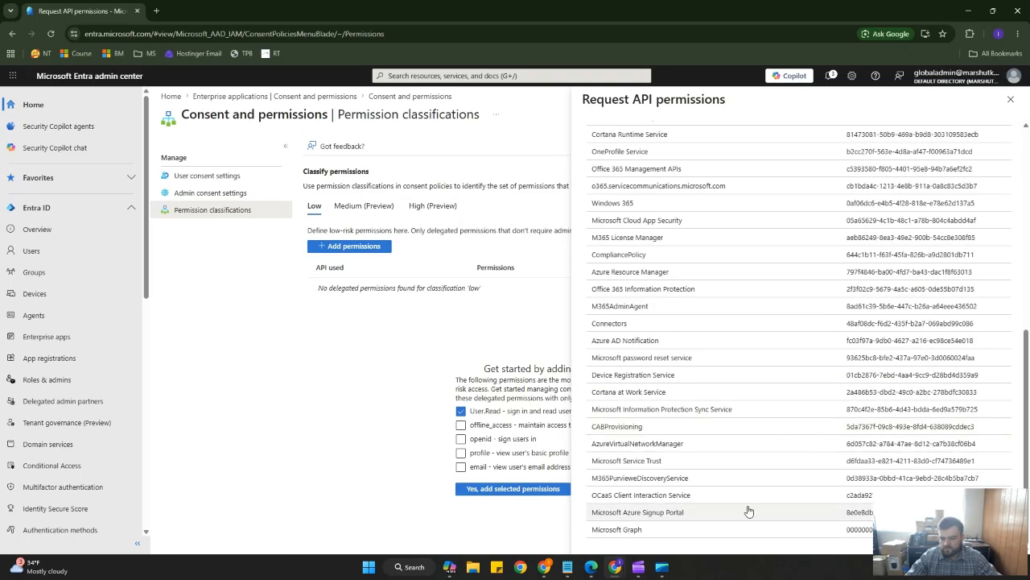
scroll(750, 499, "up", 5)
scroll(754, 504, "up", 1)
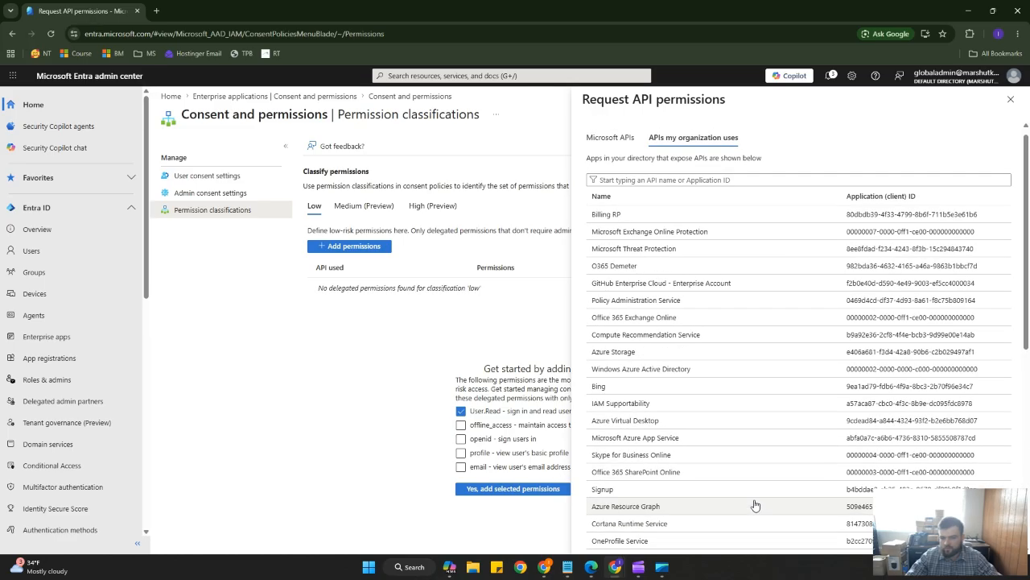
left_click(672, 194)
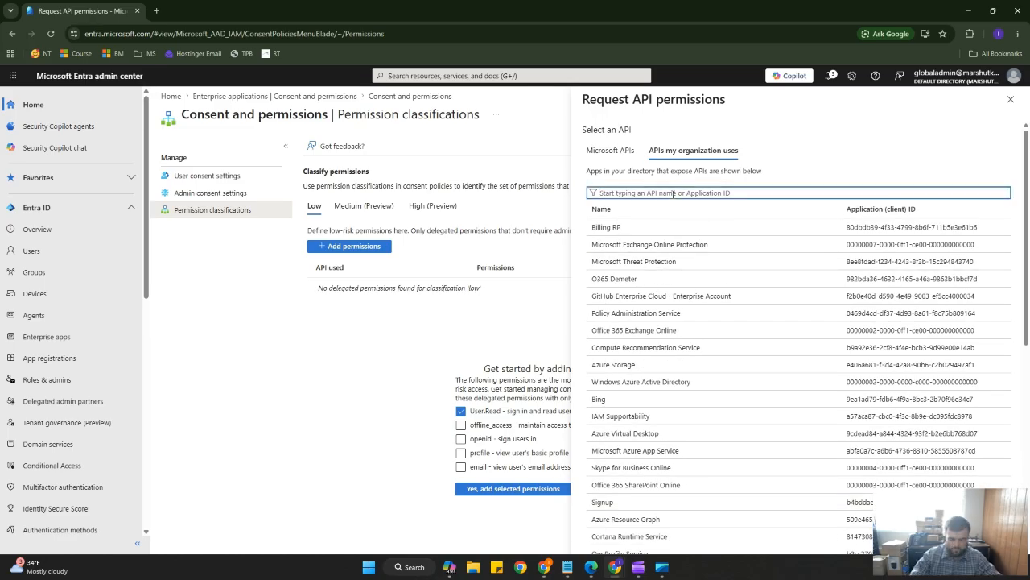
type("app123")
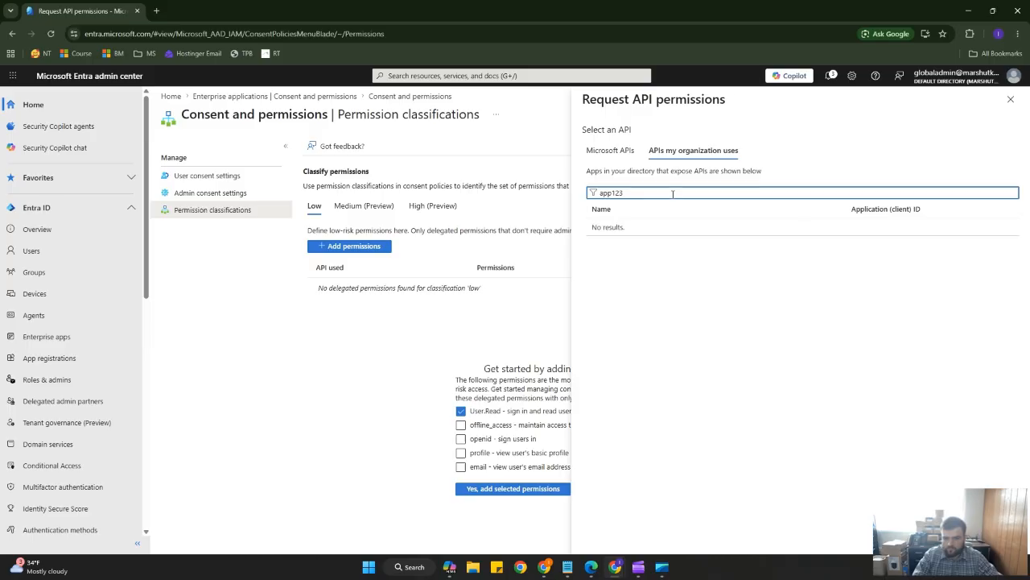
key("BackSpace")
key("BackSpace")
key("BackSpace")
key("BackSpace")
key("BackSpace")
key("BackSpace")
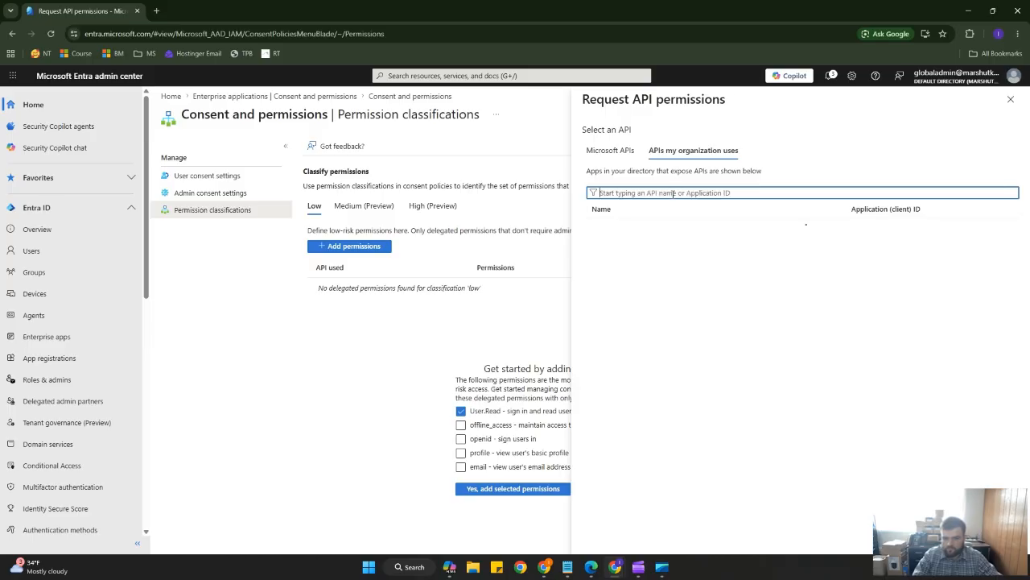
type("app123")
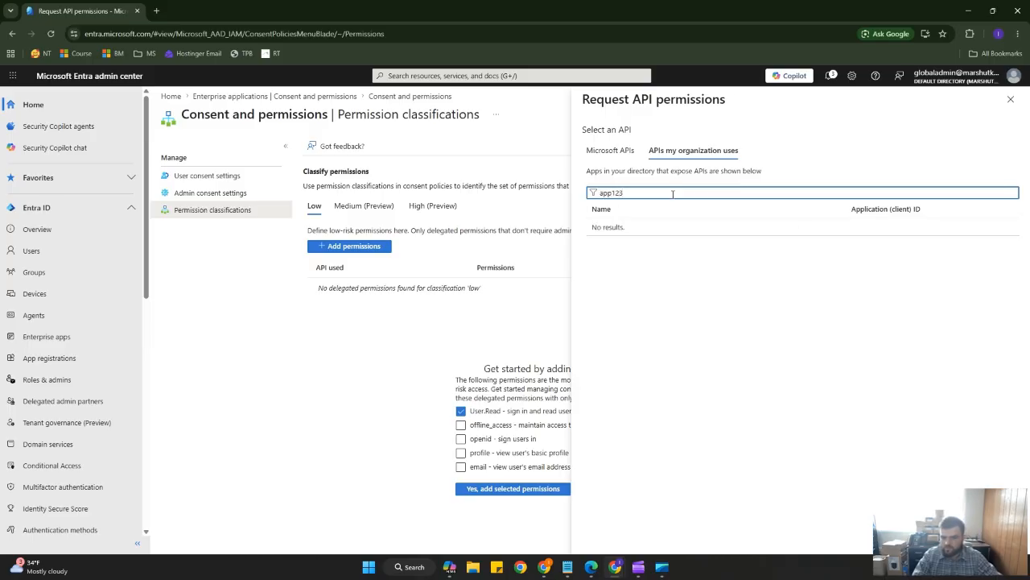
key("BackSpace")
key("BackSpace")
key("BackSpace")
key("BackSpace")
key("BackSpace")
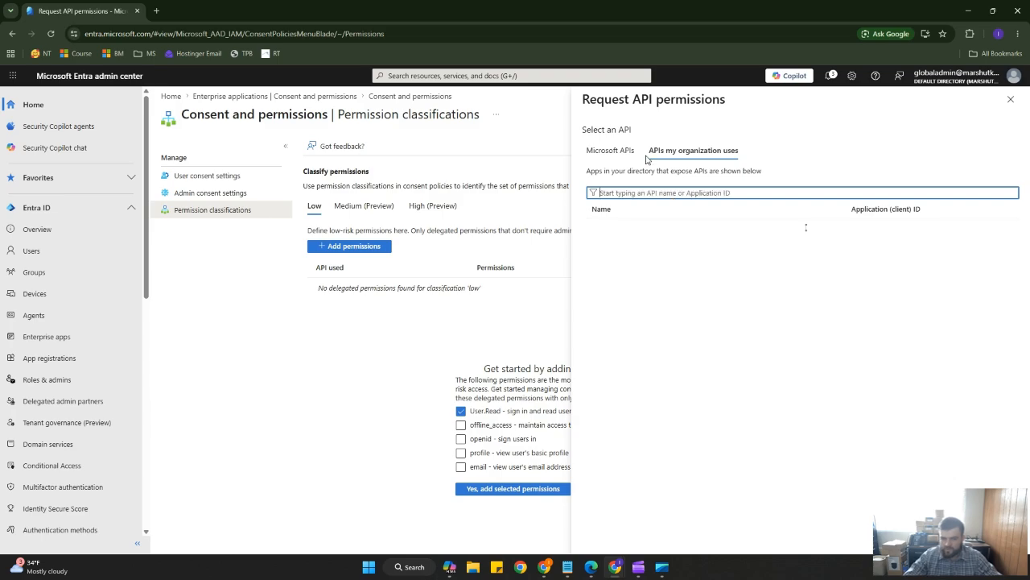
left_click(606, 150)
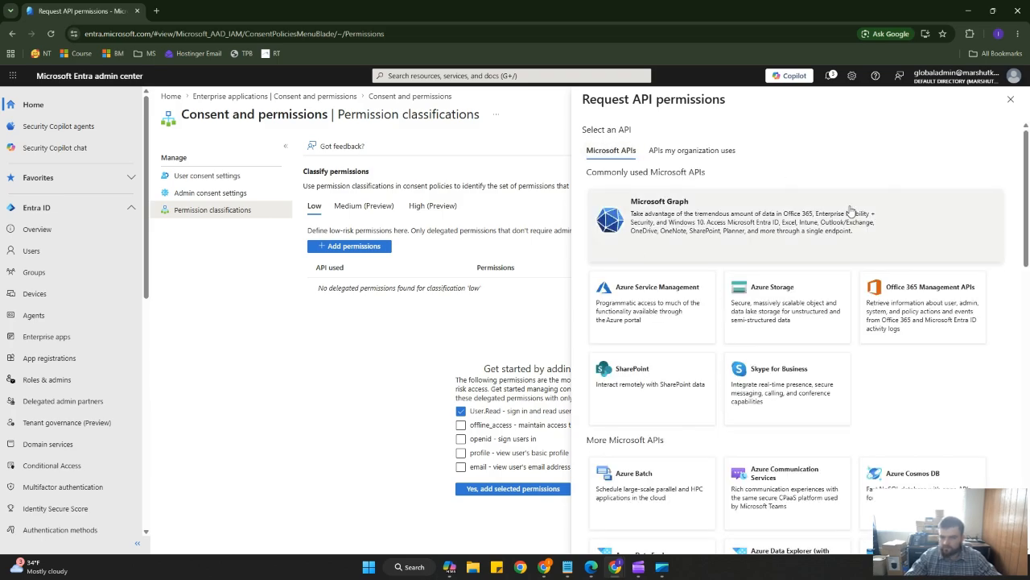
left_click(1011, 99)
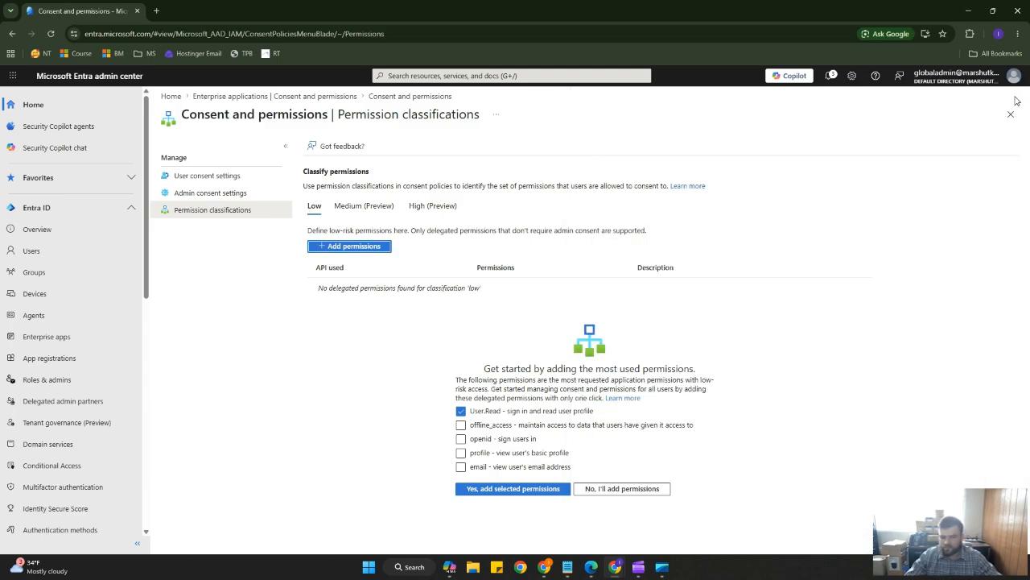
Add the selected User.Read permission to the low-impact permission classification.
left_click(522, 489)
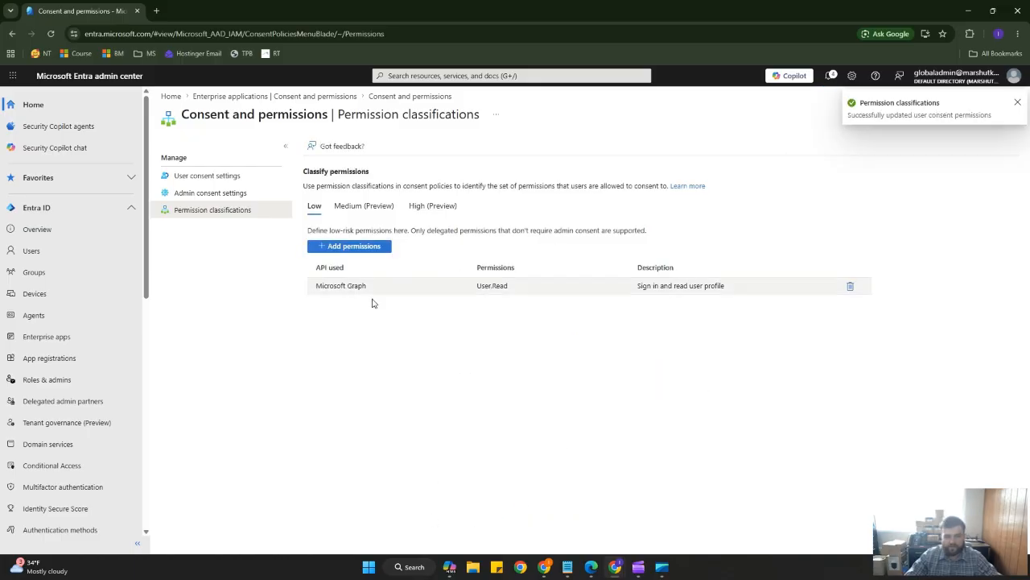
left_click(177, 176)
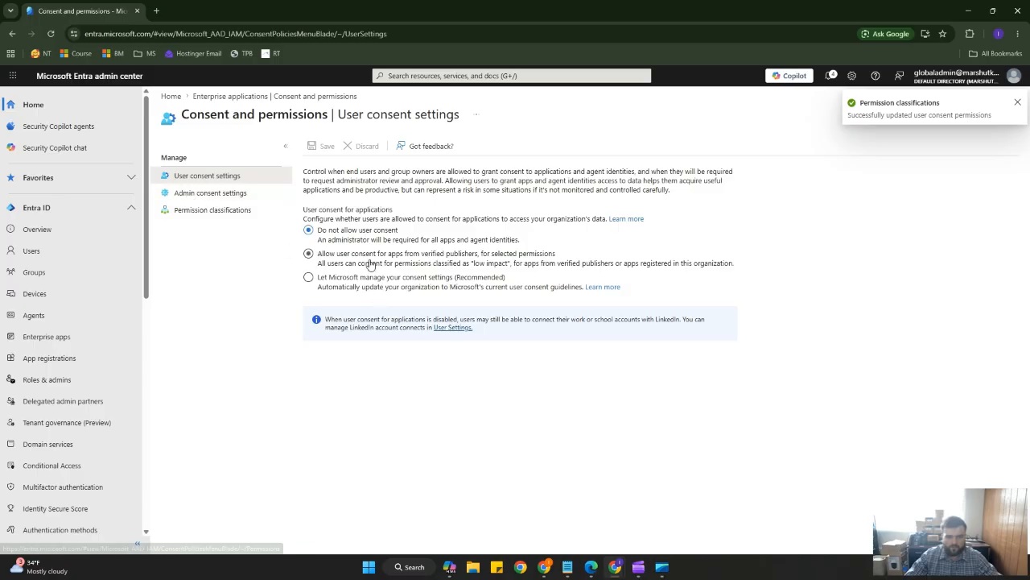
left_click(195, 194)
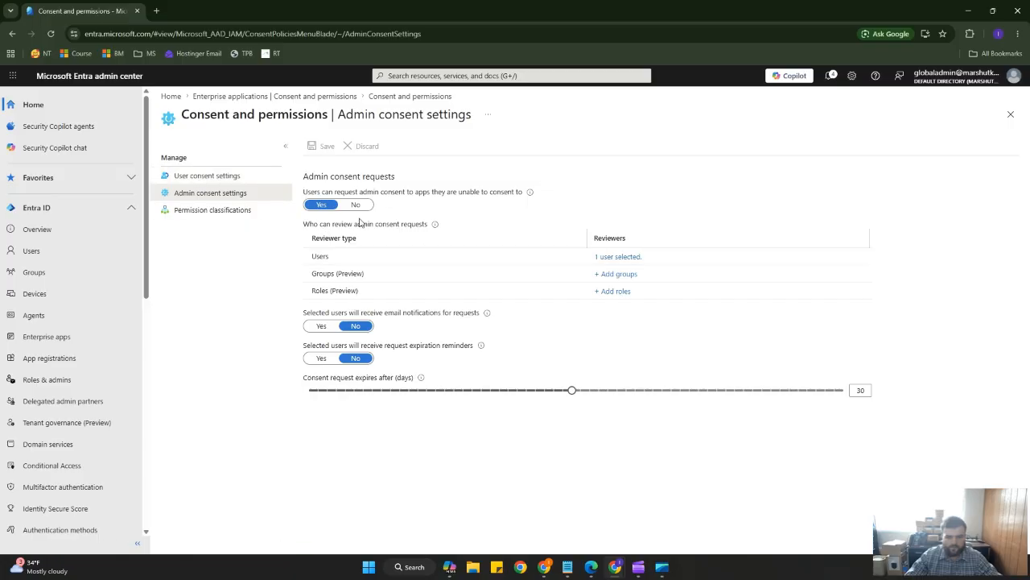
Save the user consent settings allowing verified-publisher apps for selected permissions and return to the home page.
left_click(203, 179)
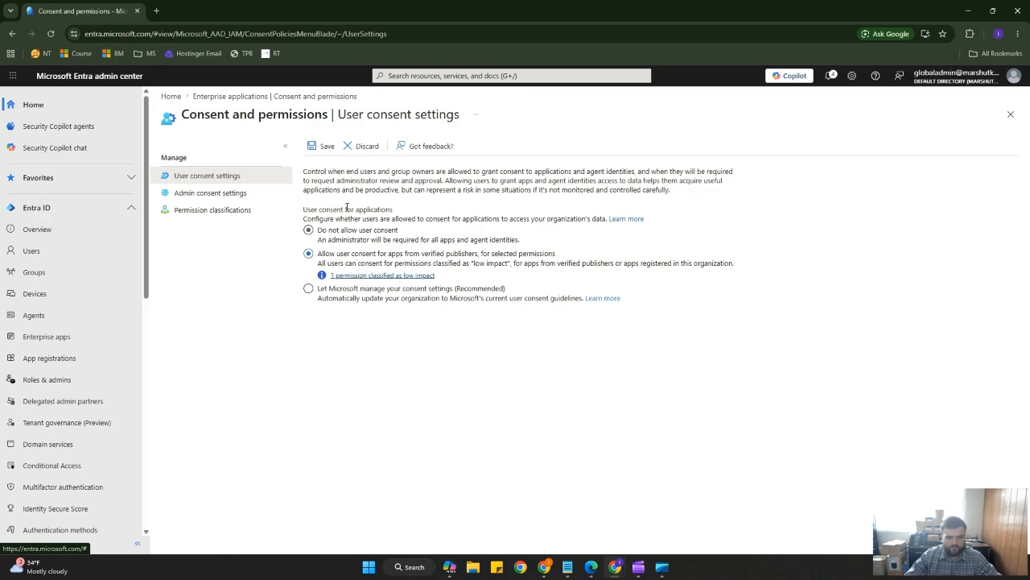
left_click(318, 145)
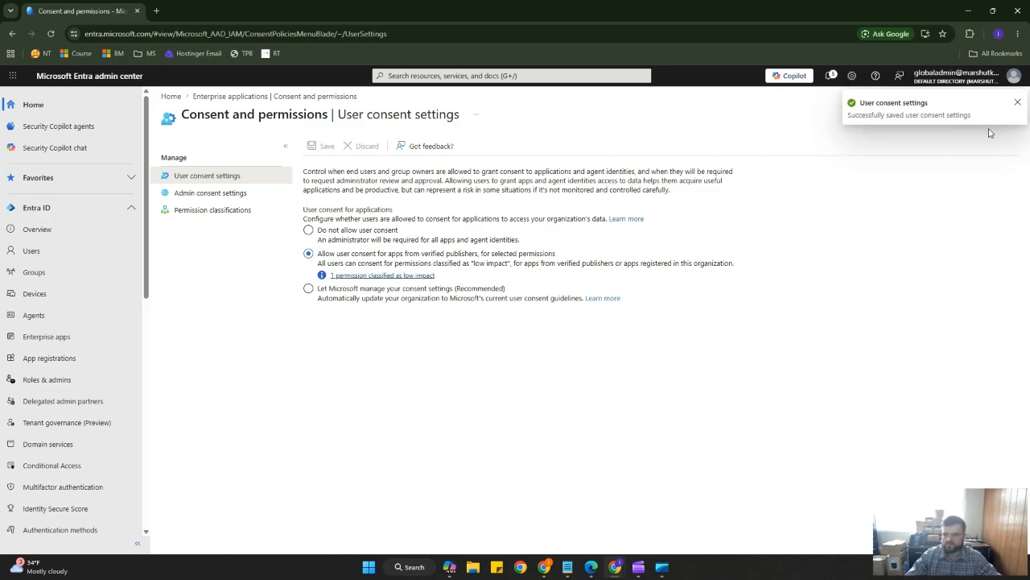
left_click(102, 78)
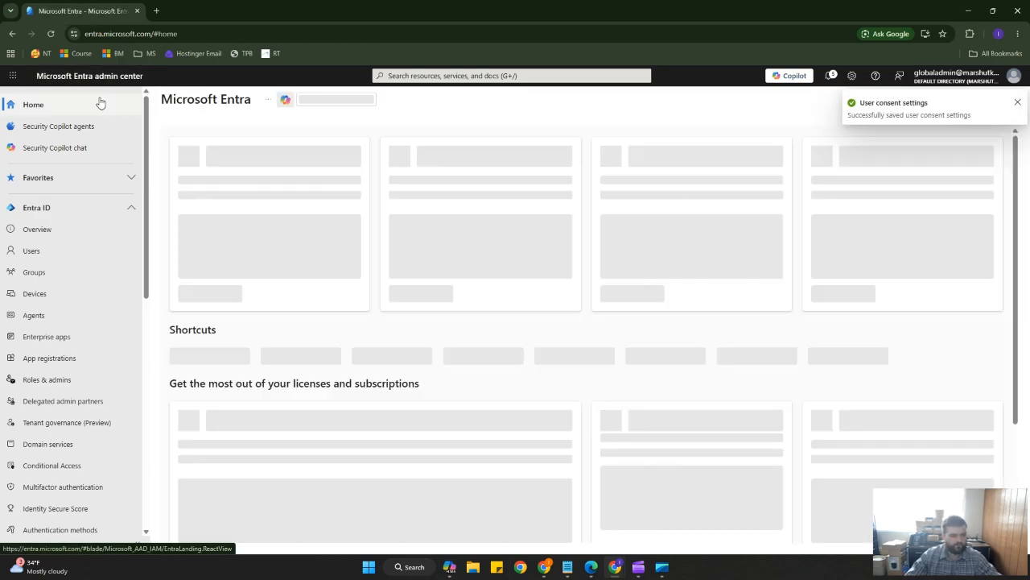